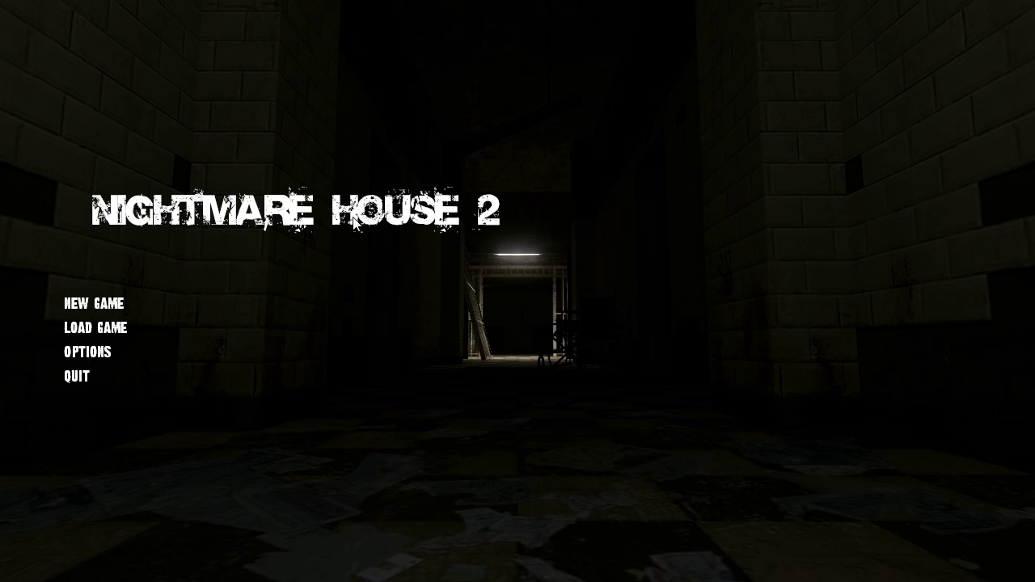
Step: Browse the chapter list, then start a new game from Nightmare House (Prologue)
{"action": "left_click", "coordinate": [131, 296]}
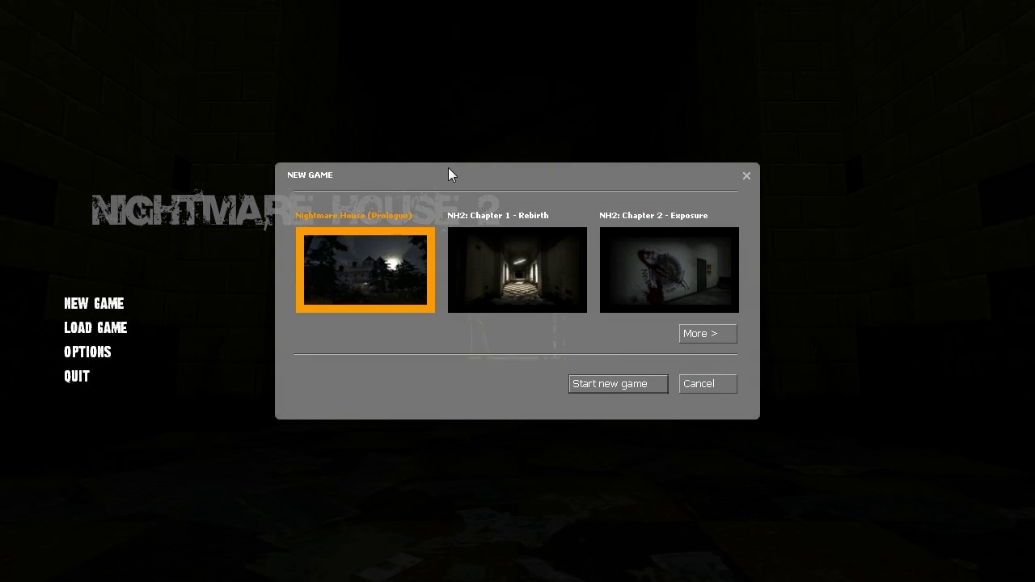
{"action": "left_click_drag", "start_coordinate": [448, 167], "coordinate": [475, 265]}
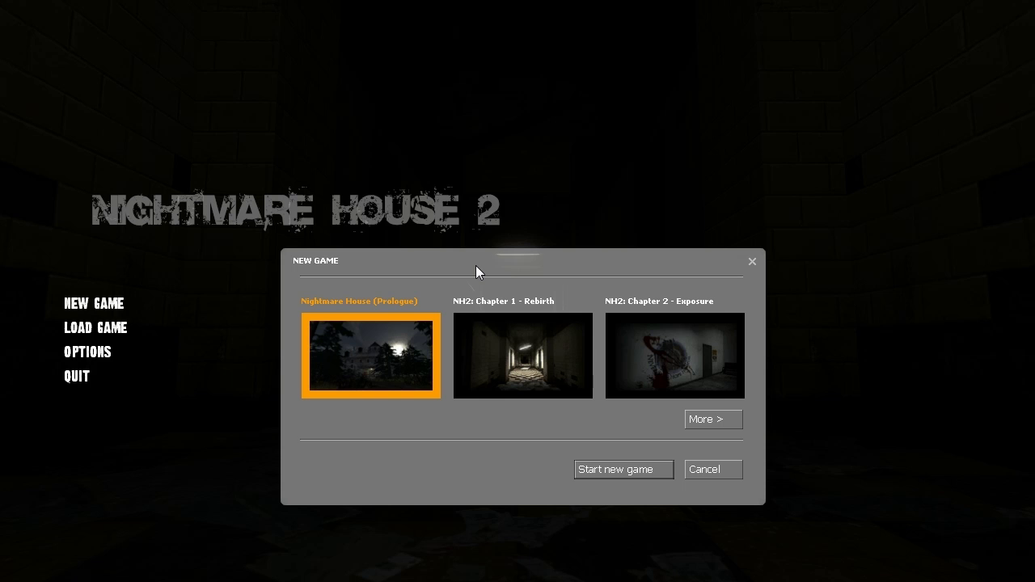
{"action": "left_click", "coordinate": [713, 422]}
{"action": "left_click", "coordinate": [321, 422]}
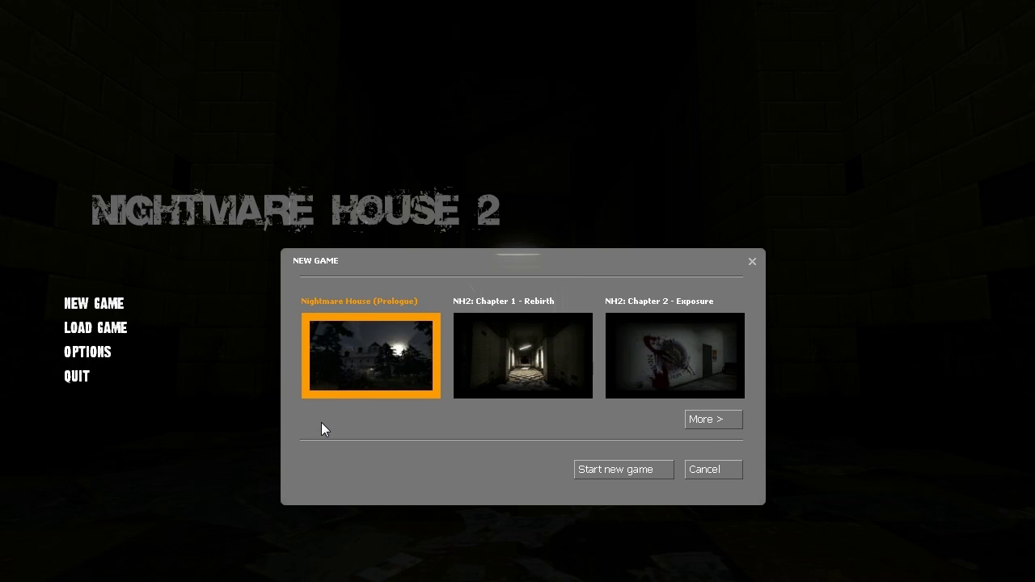
{"action": "left_click", "coordinate": [462, 350]}
{"action": "left_click", "coordinate": [382, 364]}
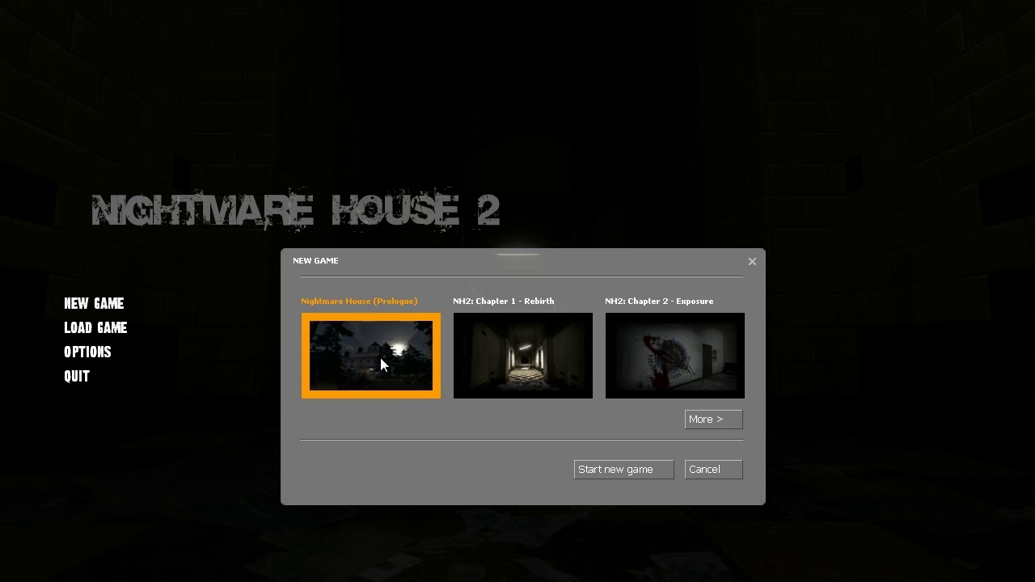
{"action": "left_click", "coordinate": [608, 474]}
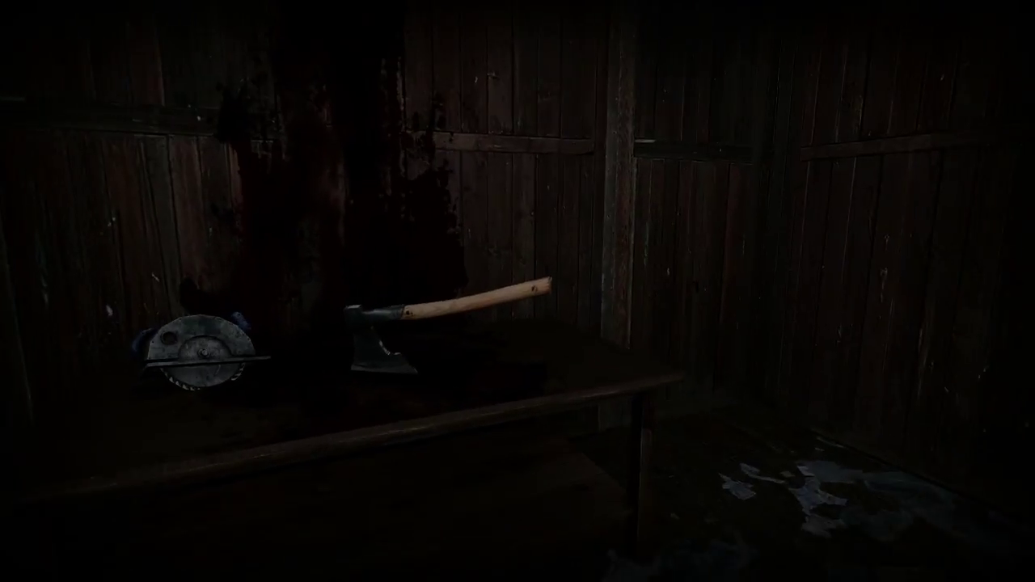
Step: Take the axe from the table and walk through the shed doorway
{"action": "key", "text": "e"}
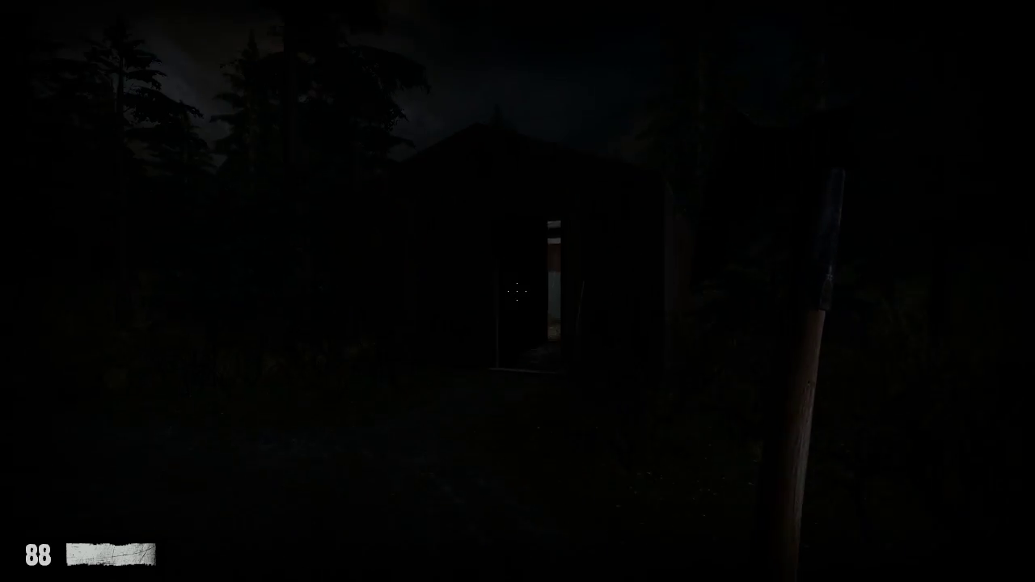
{"action": "key", "text": "w"}
{"action": "key", "text": "w"}
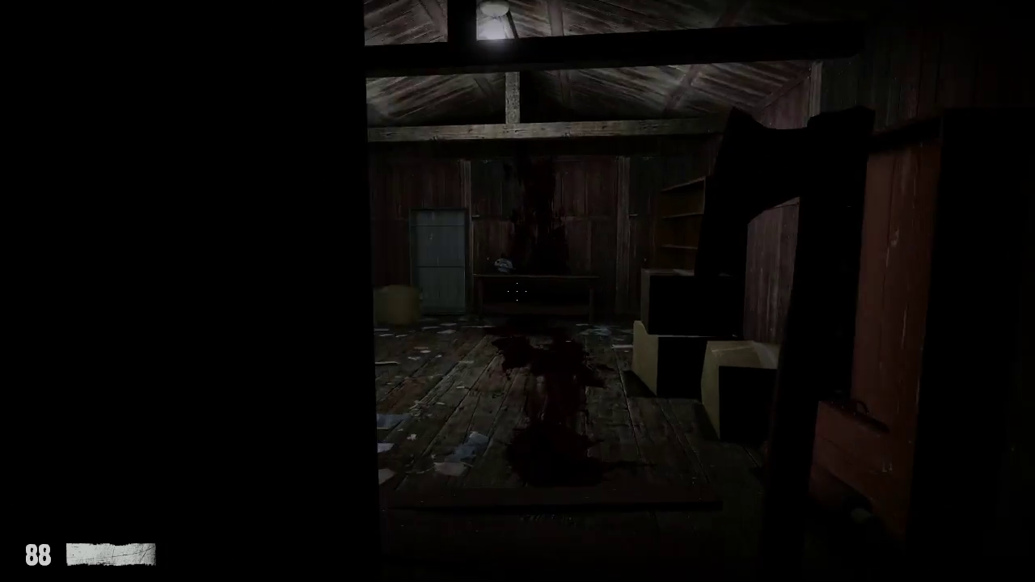
{"action": "key", "text": "w"}
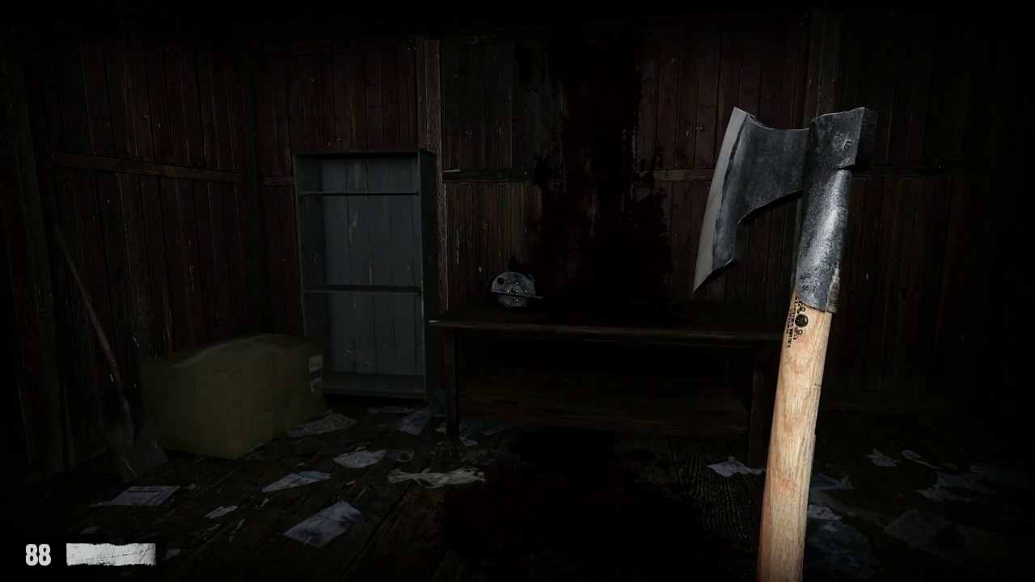
Step: Search the workbench, stacked boxes and back room, ending at the lit doorway
{"action": "key", "text": "w"}
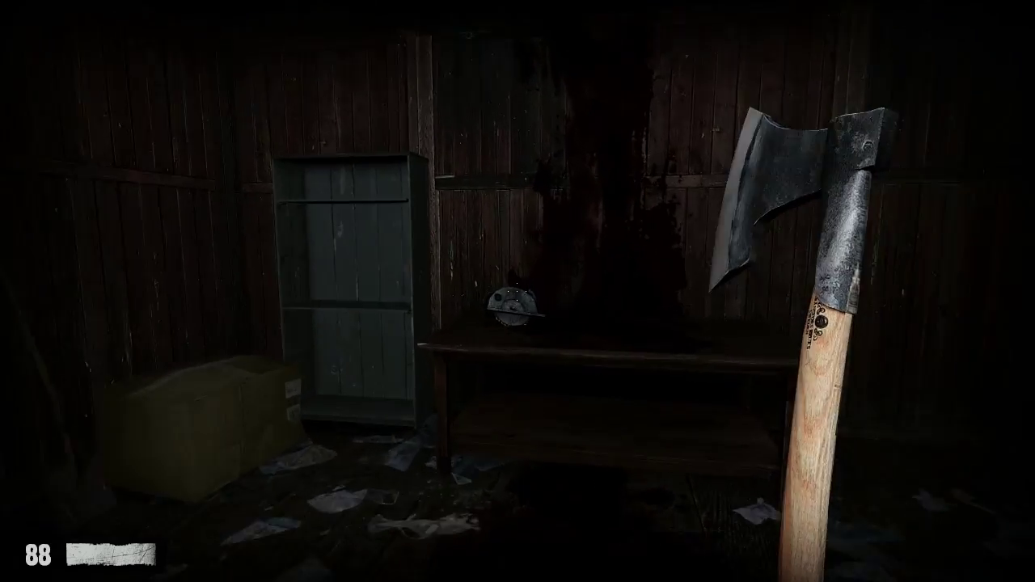
{"action": "key", "text": "w"}
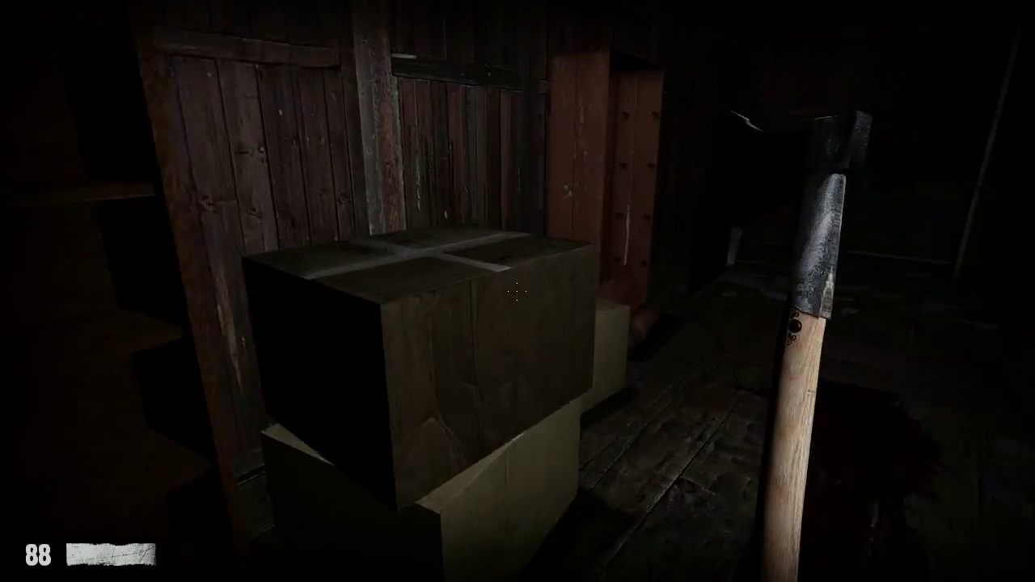
{"action": "key", "text": "w"}
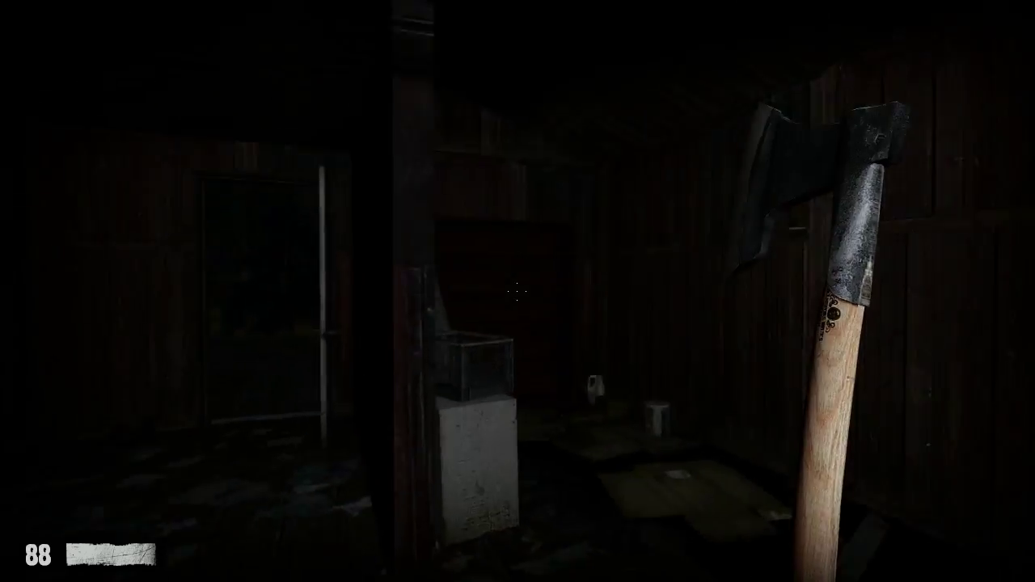
{"action": "key", "text": "w"}
{"action": "key", "text": "w"}
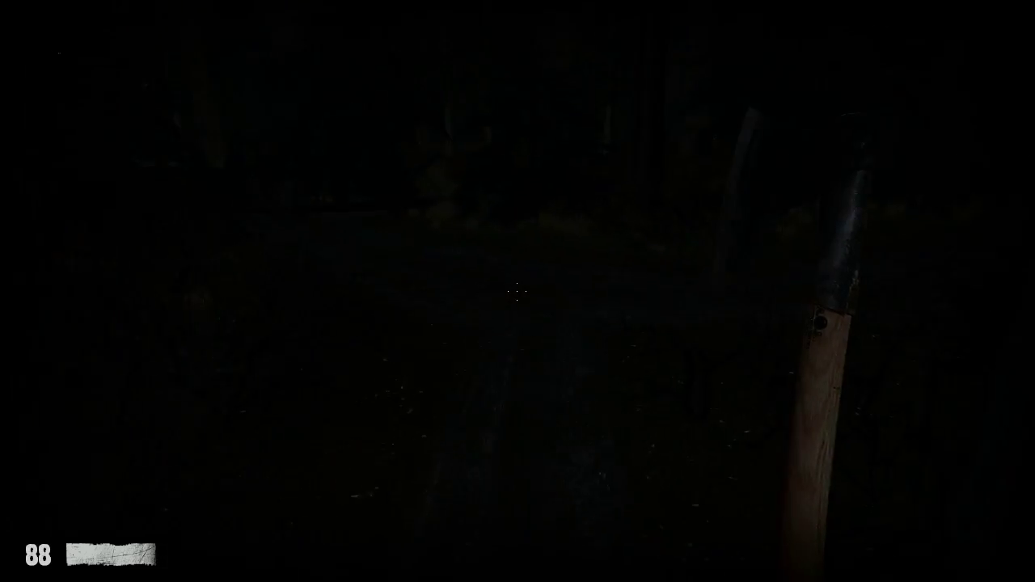
{"action": "key", "text": "w"}
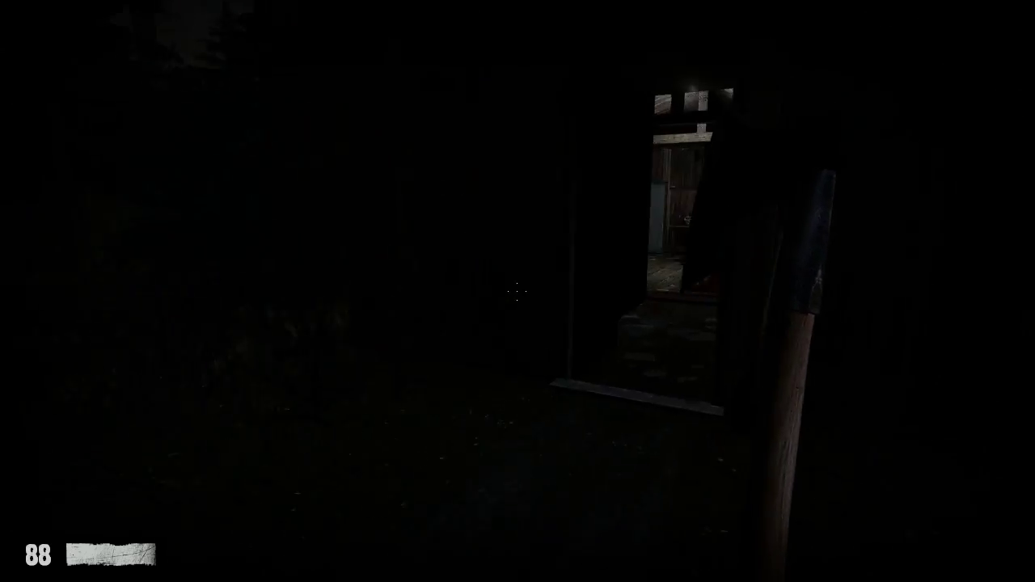
{"action": "key", "text": "w"}
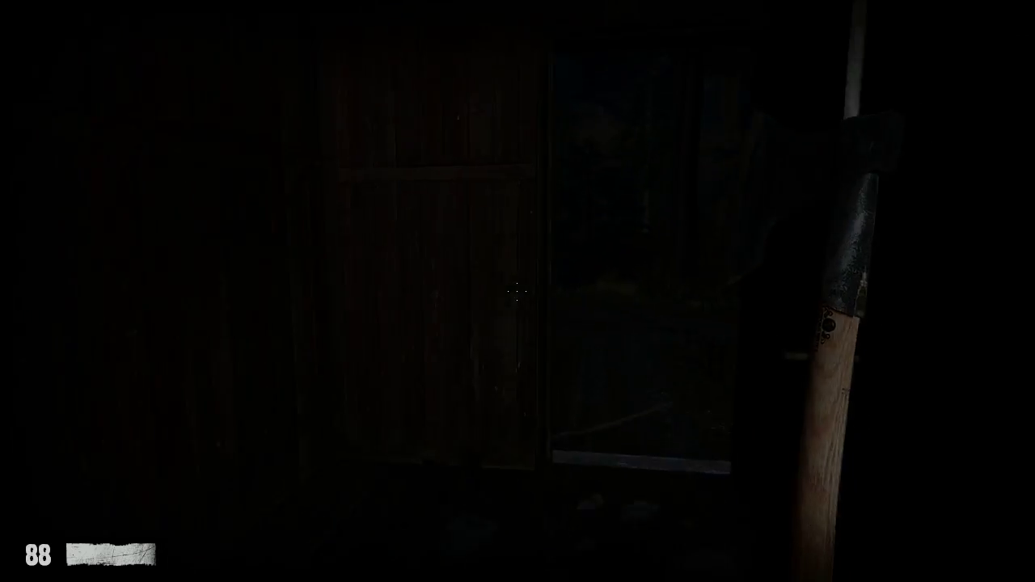
Step: Run up to the porch doors, pick up the bottle, then put it away
{"action": "key", "text": "shift+w"}
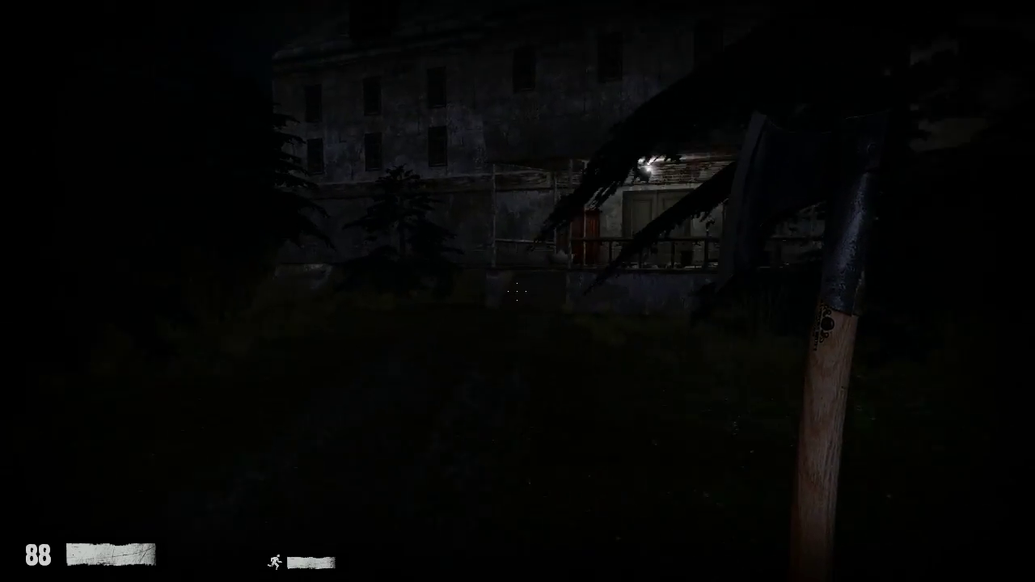
{"action": "key", "text": "w"}
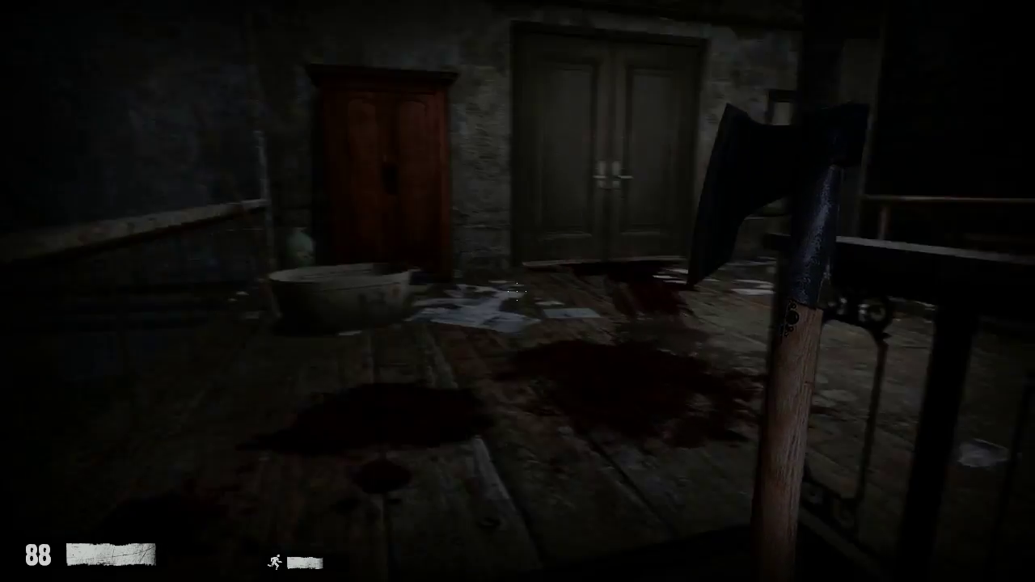
{"action": "key", "text": "w"}
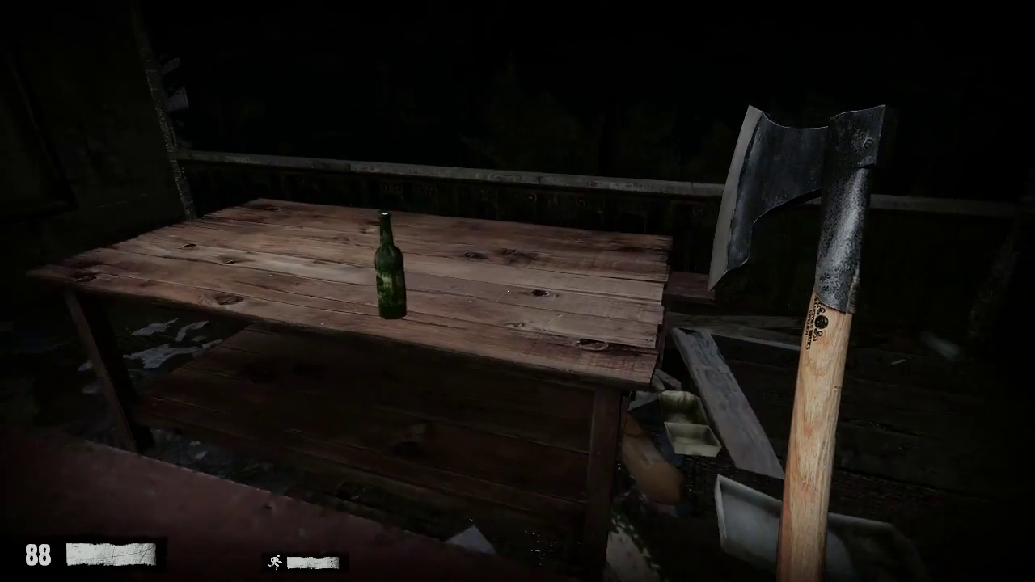
{"action": "key", "text": "e"}
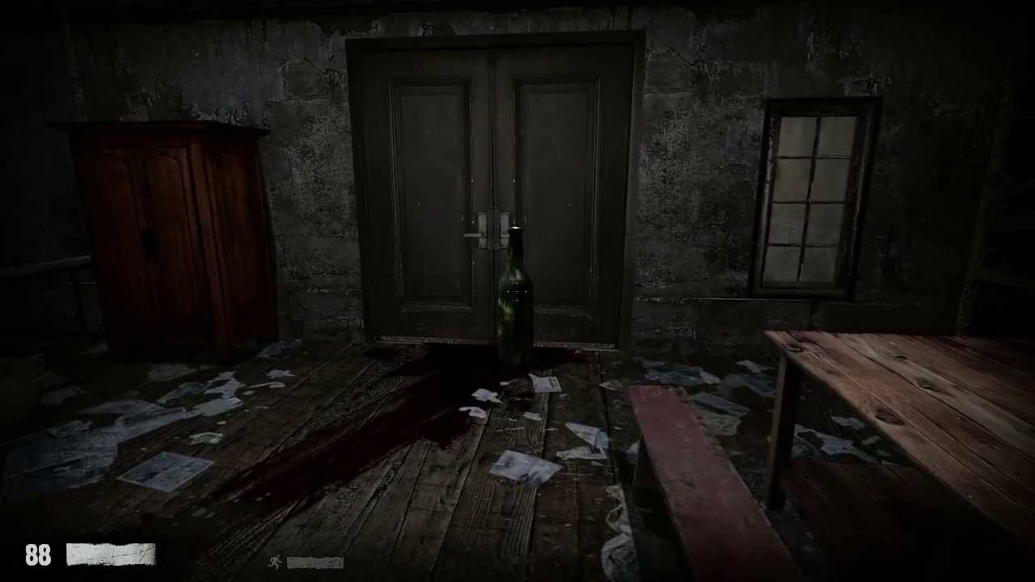
{"action": "key", "text": "s"}
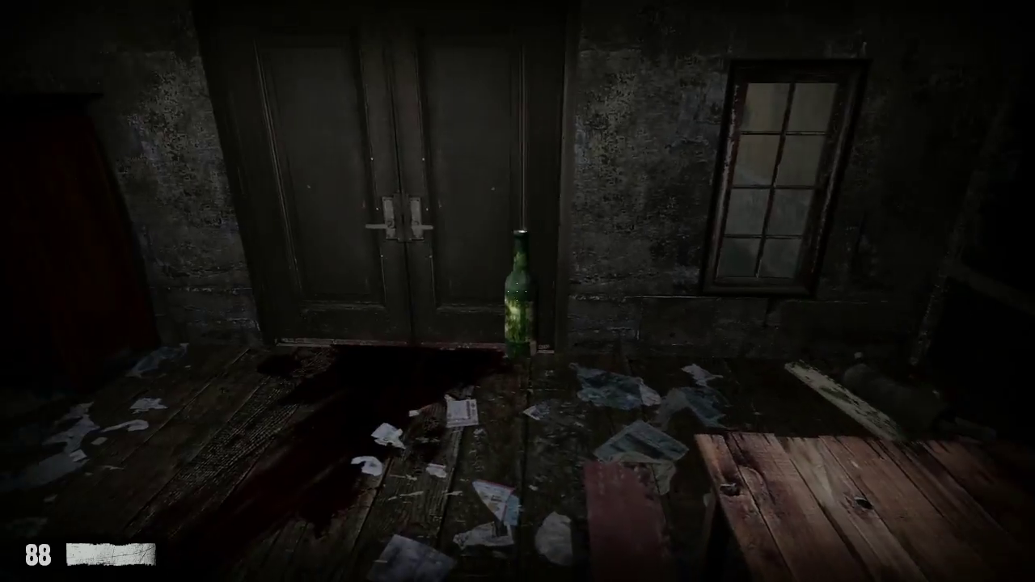
{"action": "key", "text": "e"}
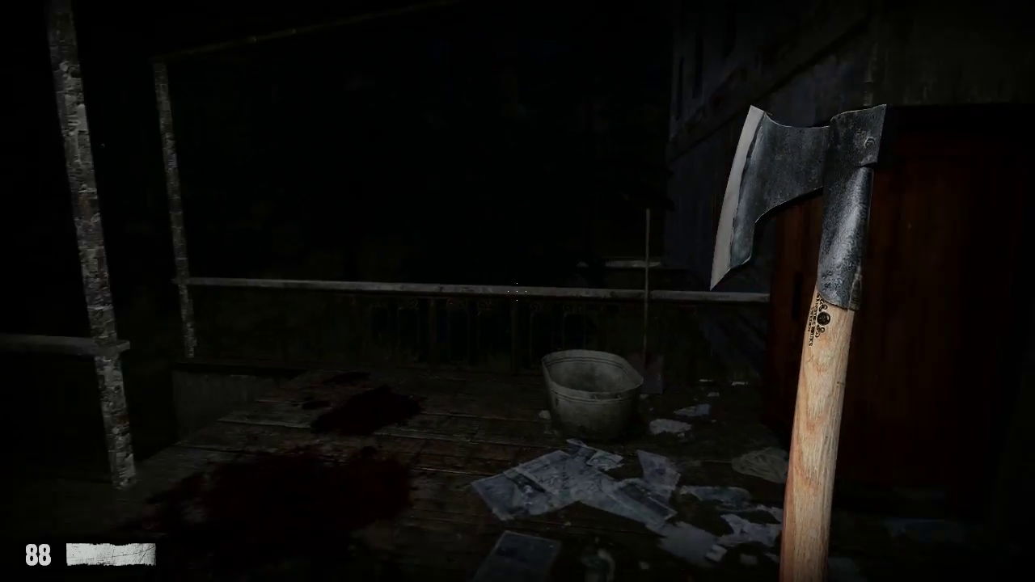
Step: Walk past the washtub and wardrobe to the cracked window, then toward the lit porch
{"action": "key", "text": "w"}
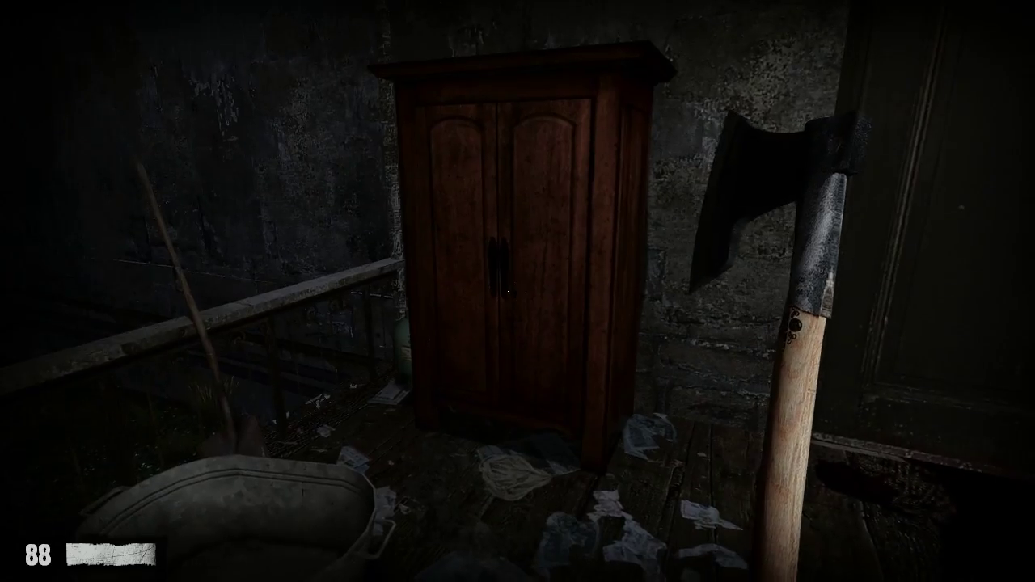
{"action": "key", "text": "w"}
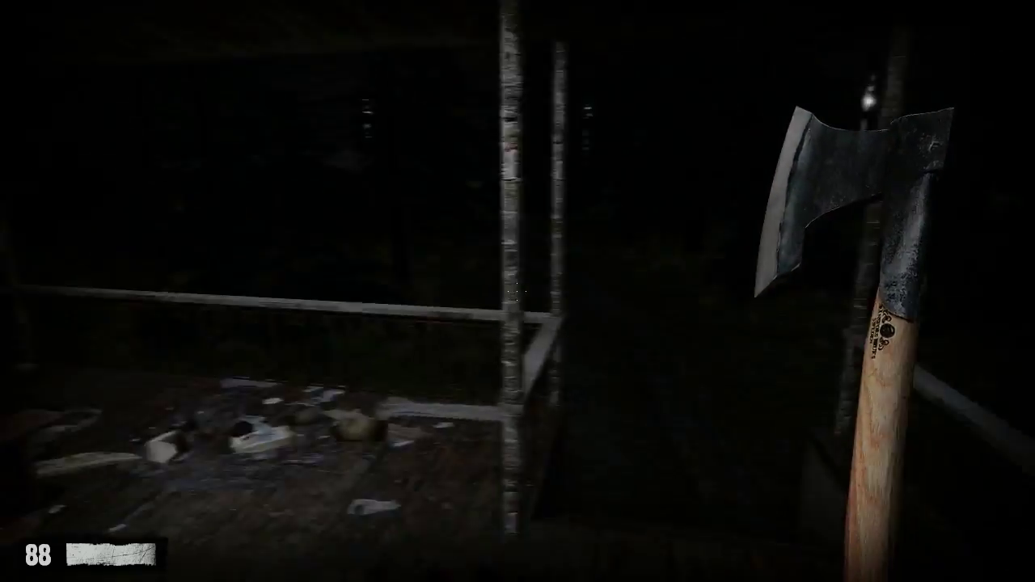
{"action": "key", "text": "w"}
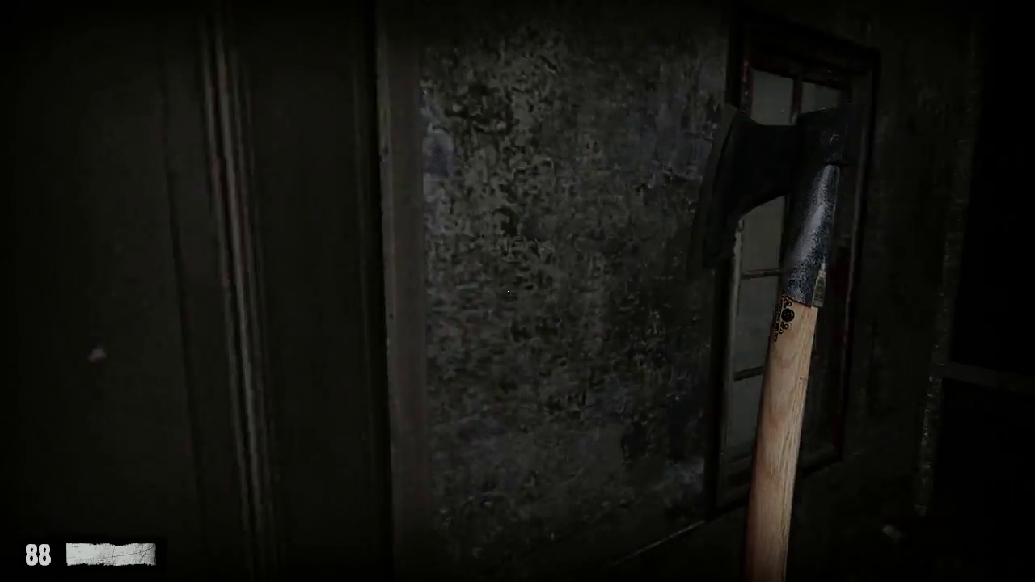
{"action": "key", "text": "w"}
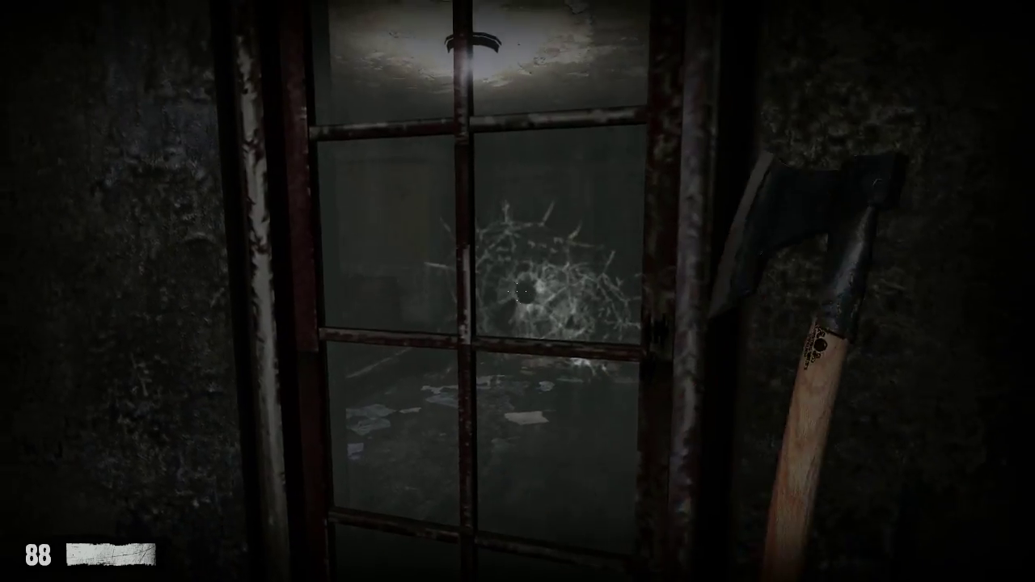
{"action": "key", "text": "w"}
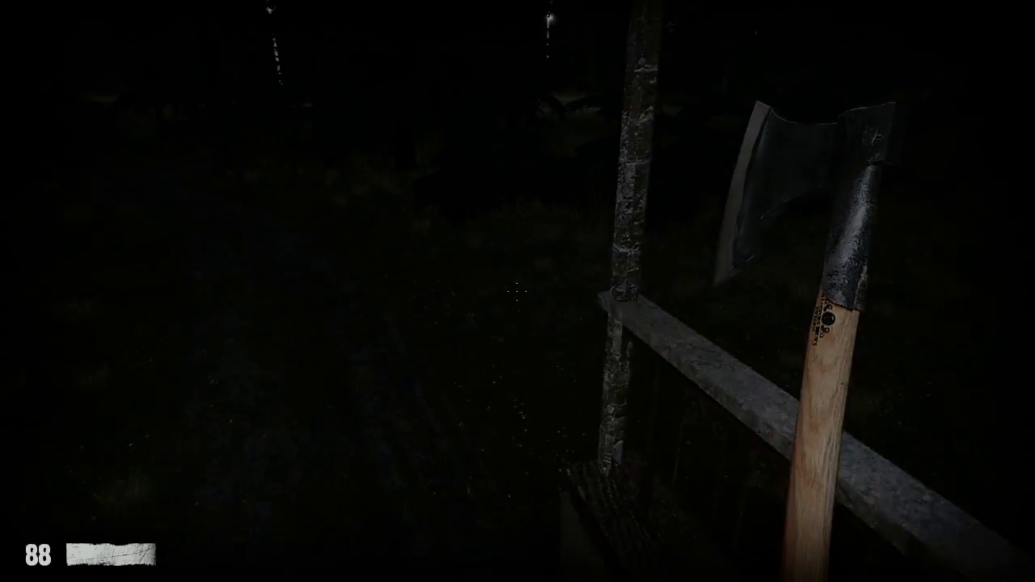
{"action": "key", "text": "w"}
{"action": "key", "text": "w"}
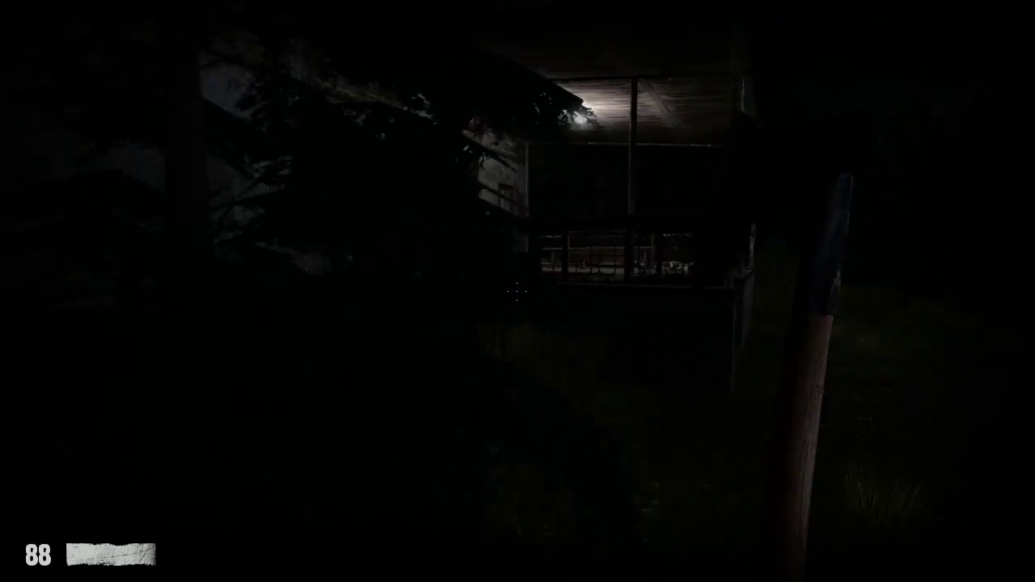
{"action": "key", "text": "w"}
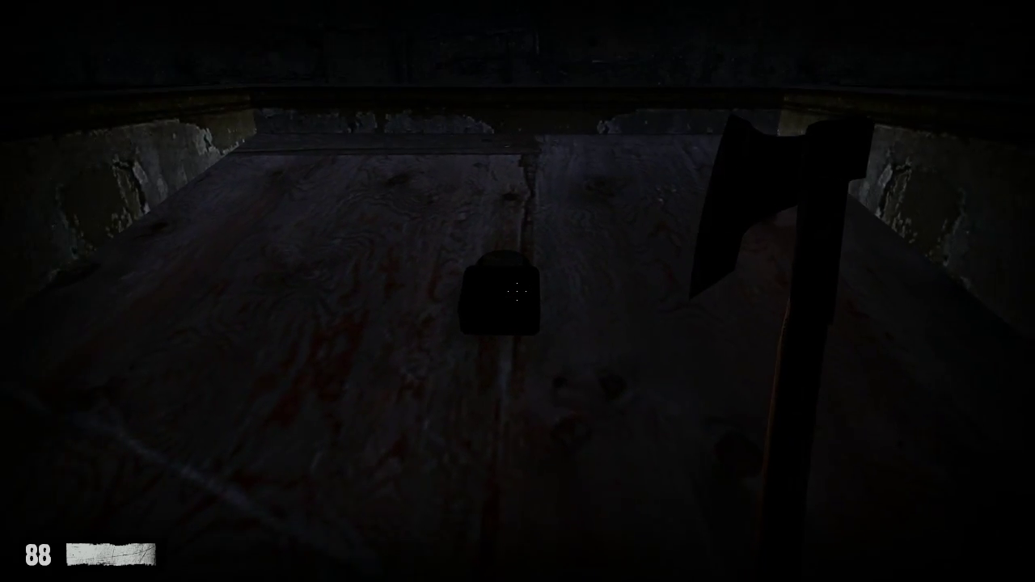
Step: Break the porch board with the axe and drop into the basement
{"action": "left_click", "coordinate": [518, 291]}
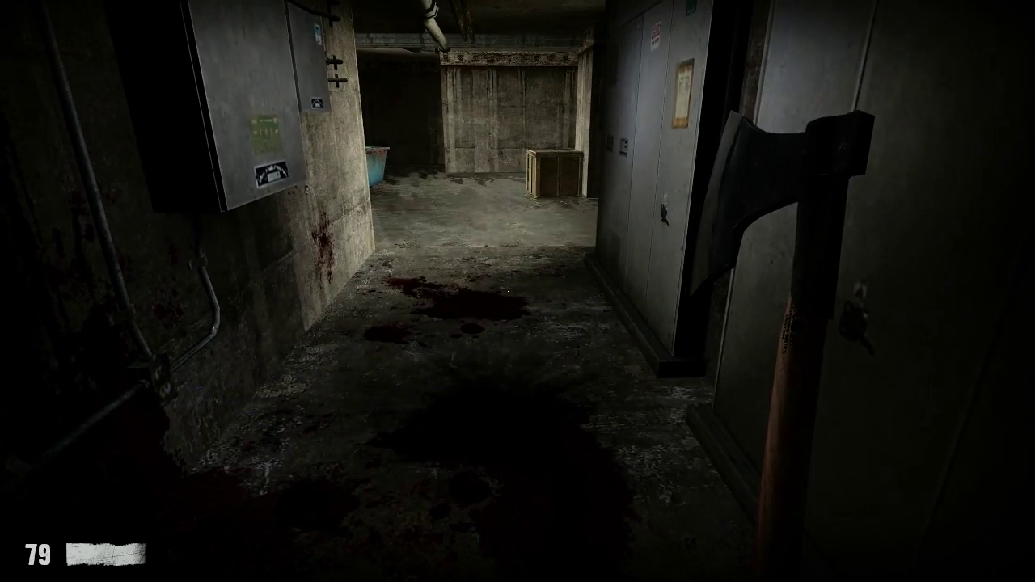
Step: Sprint into the storeroom and climb onto the crate beside the locker
{"action": "key", "text": "shift+w"}
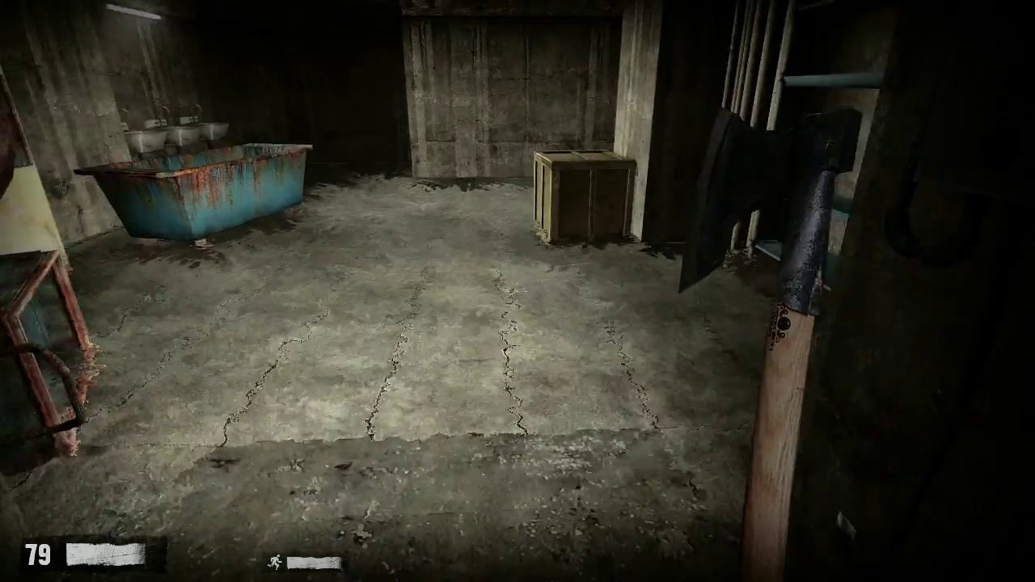
{"action": "key", "text": "w"}
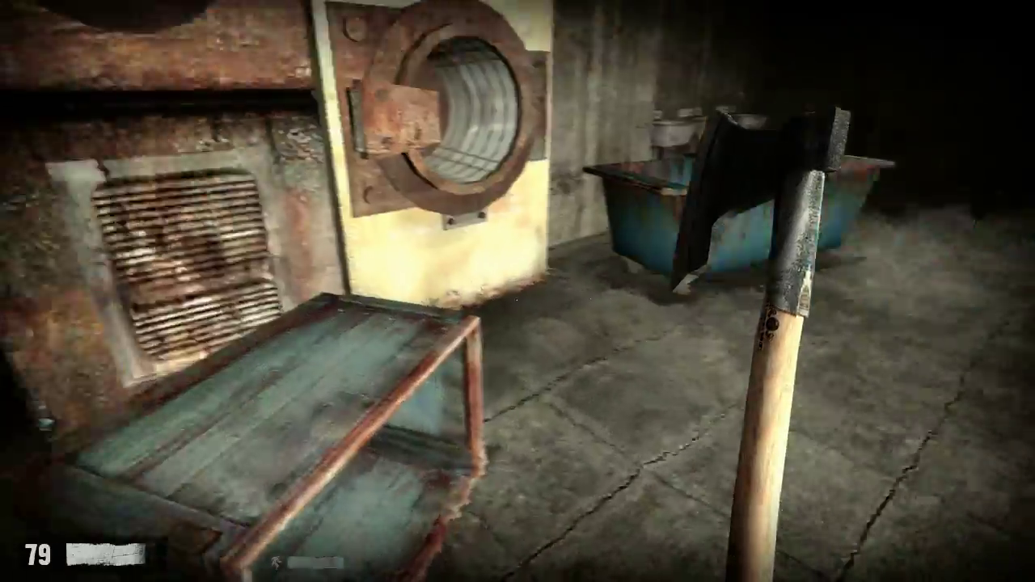
{"action": "key", "text": "w"}
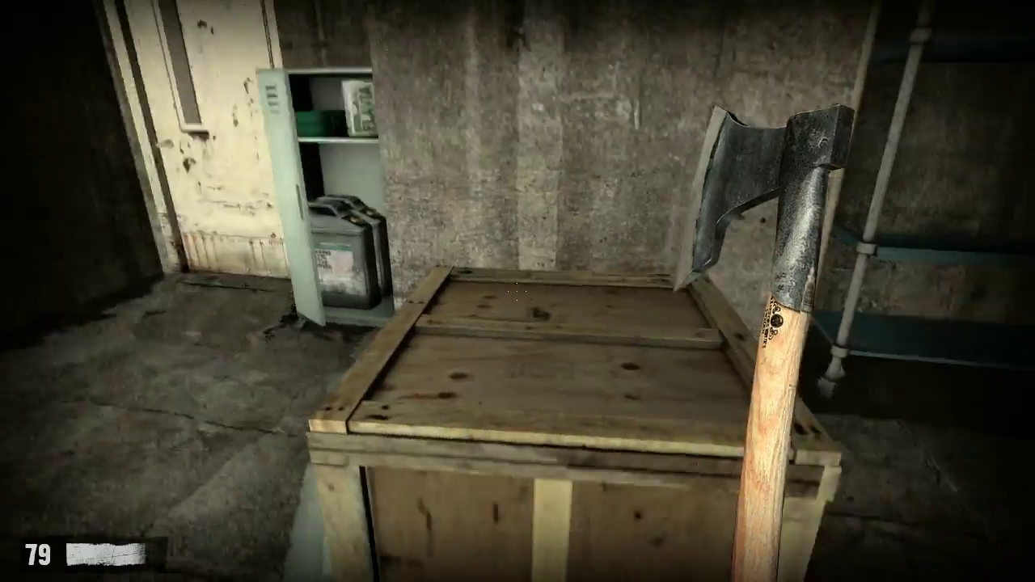
{"action": "key", "text": "s"}
{"action": "key", "text": "space"}
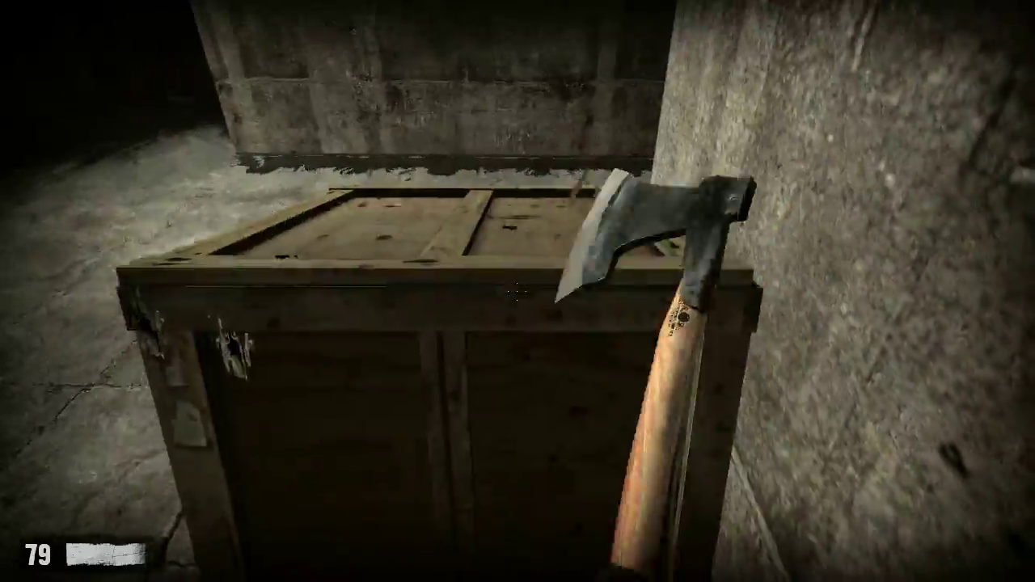
Step: Take the medkit from the open locker, restoring health to 100
{"action": "key", "text": "w"}
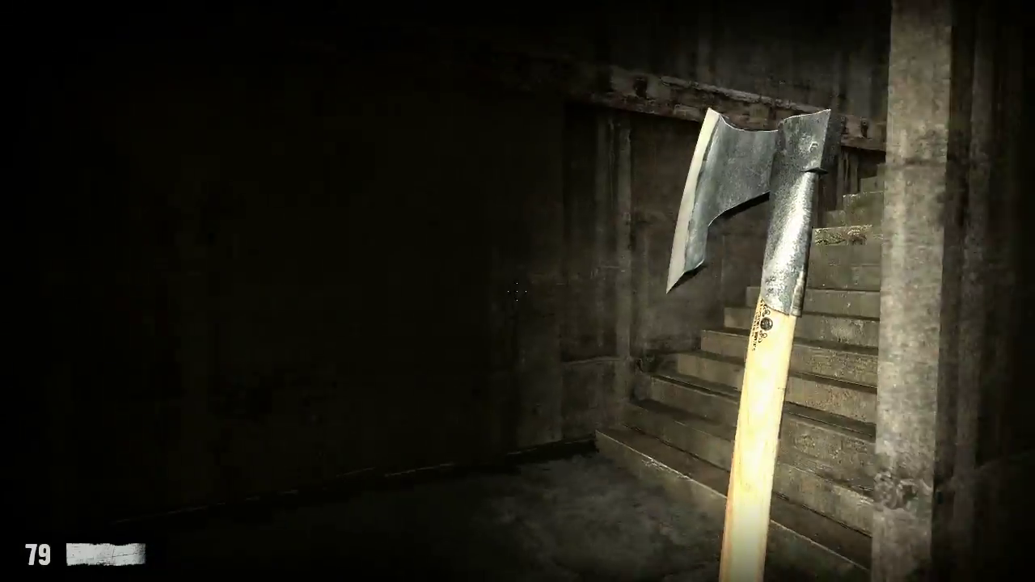
{"action": "key", "text": "w"}
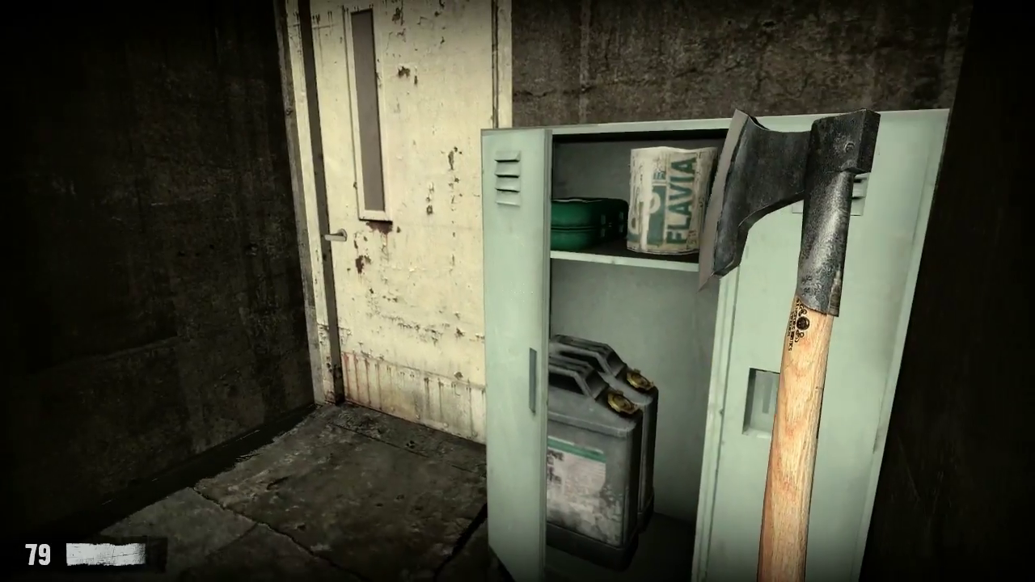
{"action": "key", "text": "w"}
{"action": "key", "text": "e"}
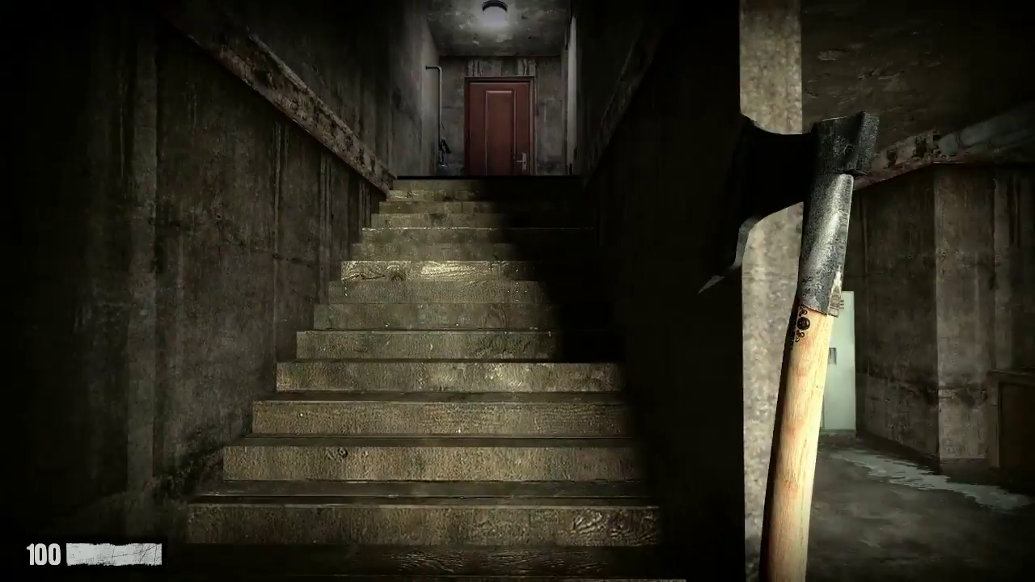
Step: Climb the stairs to the crate-filled room and switch to the pistol
{"action": "key", "text": "w"}
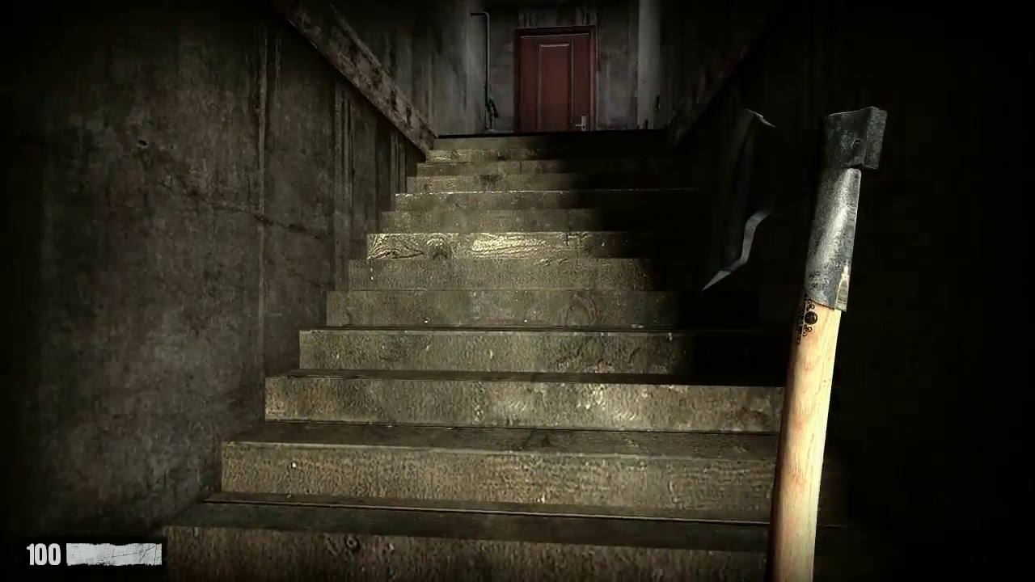
{"action": "key", "text": "w"}
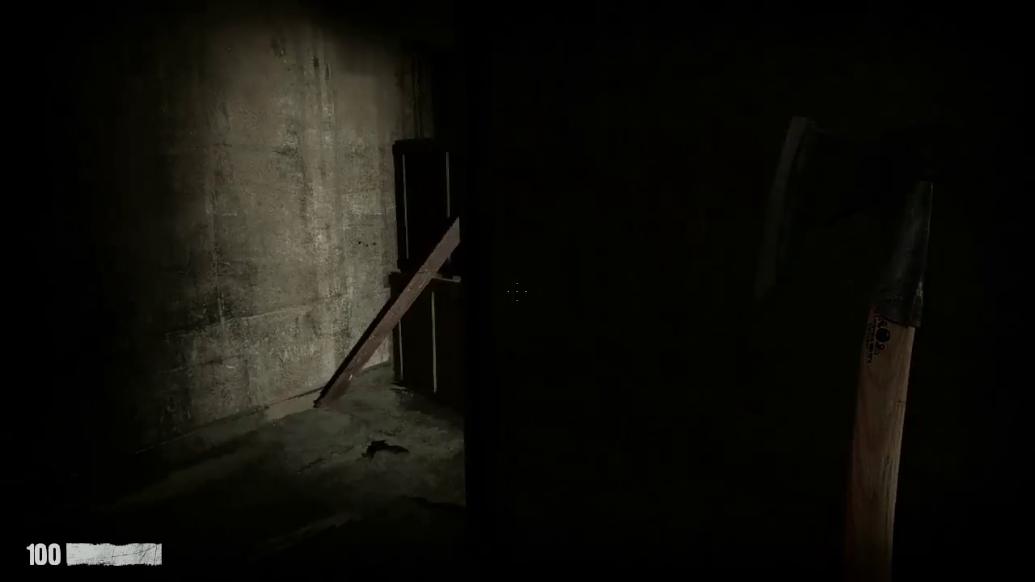
{"action": "key", "text": "w"}
{"action": "key", "text": "s"}
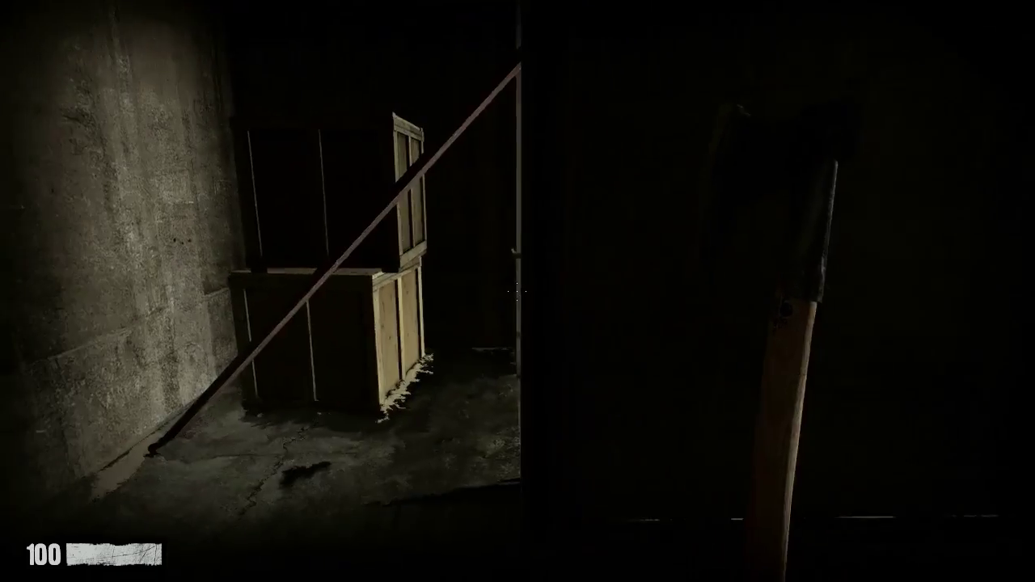
{"action": "key", "text": "2"}
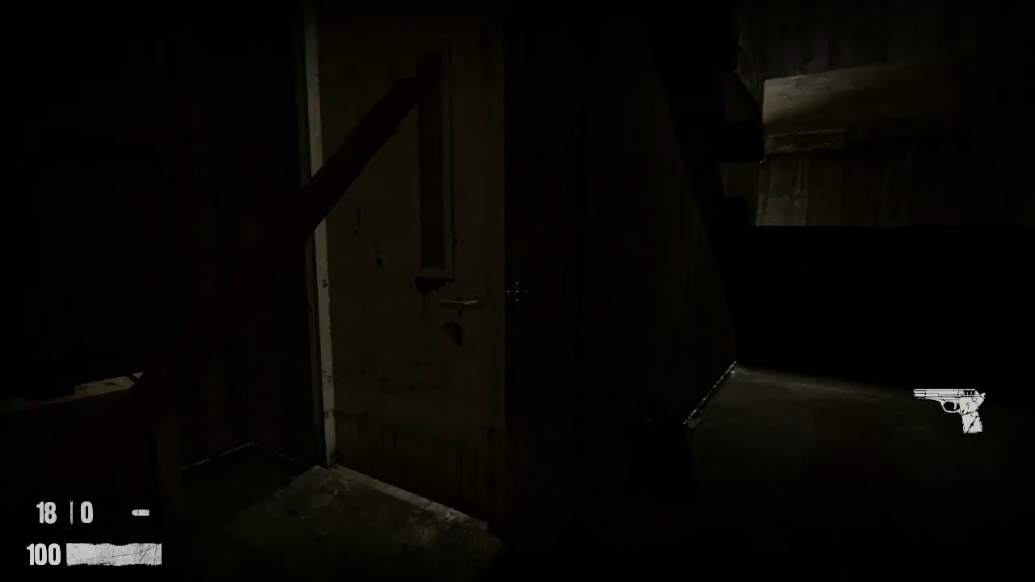
Step: Look around the dark room and draw the axe again, swinging it twice
{"action": "key", "text": "w"}
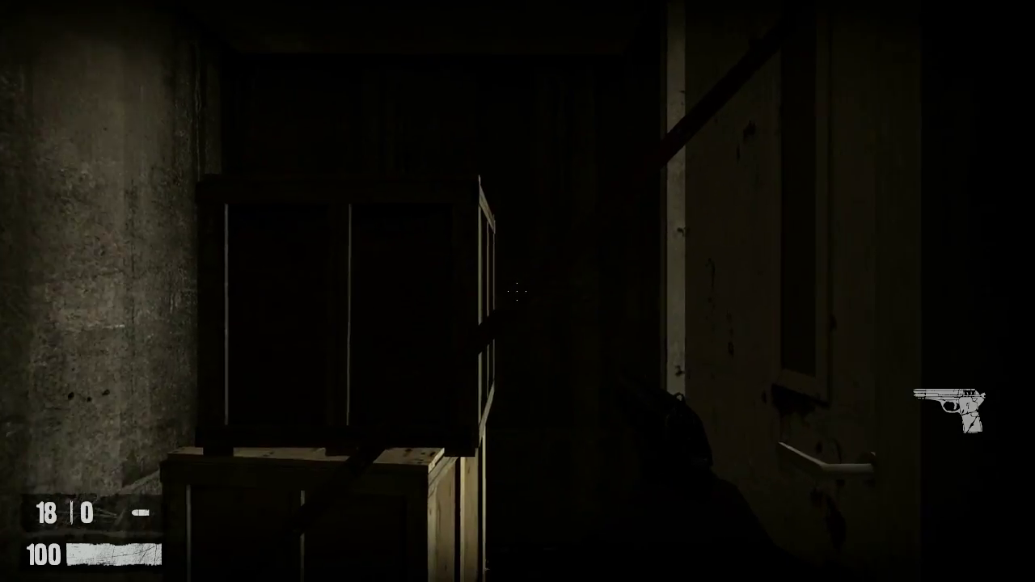
{"action": "key", "text": "w"}
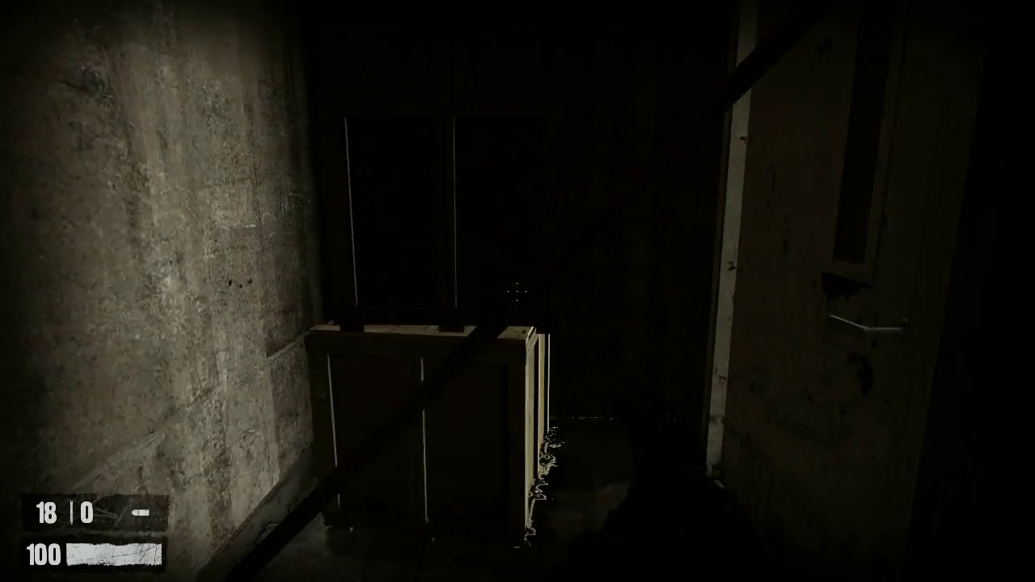
{"action": "key", "text": "1"}
{"action": "left_click", "coordinate": [518, 291]}
{"action": "left_click", "coordinate": [518, 291]}
Step: Switch on the flashlight and walk past the crouched body to the door
{"action": "key", "text": "f"}
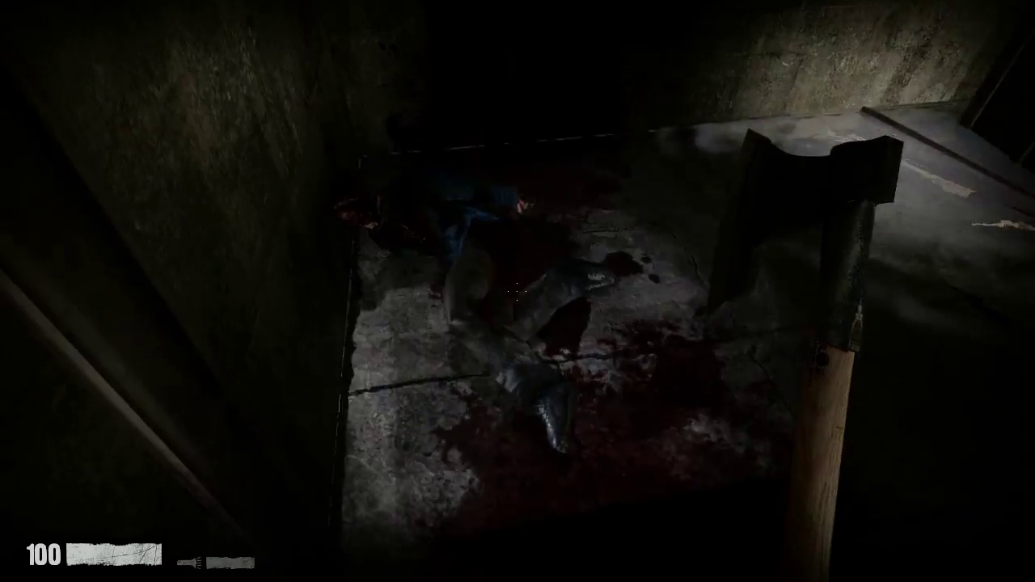
{"action": "key", "text": "w"}
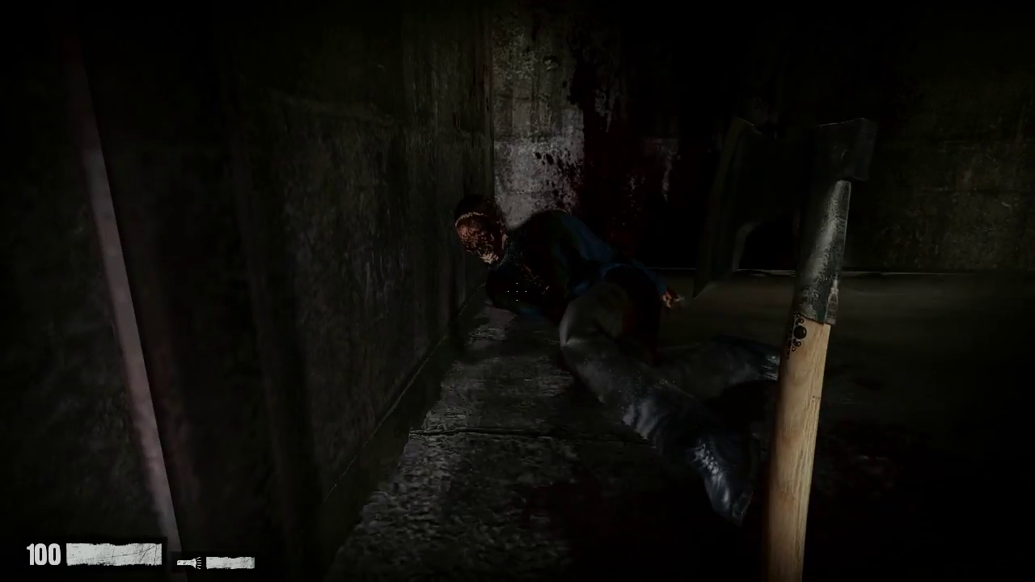
{"action": "key", "text": "w"}
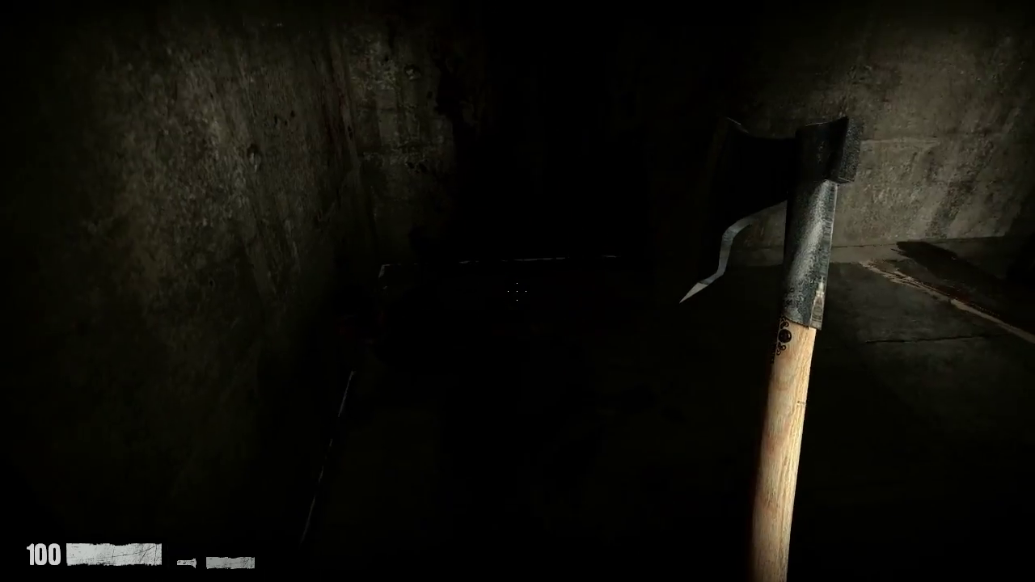
{"action": "key", "text": "w"}
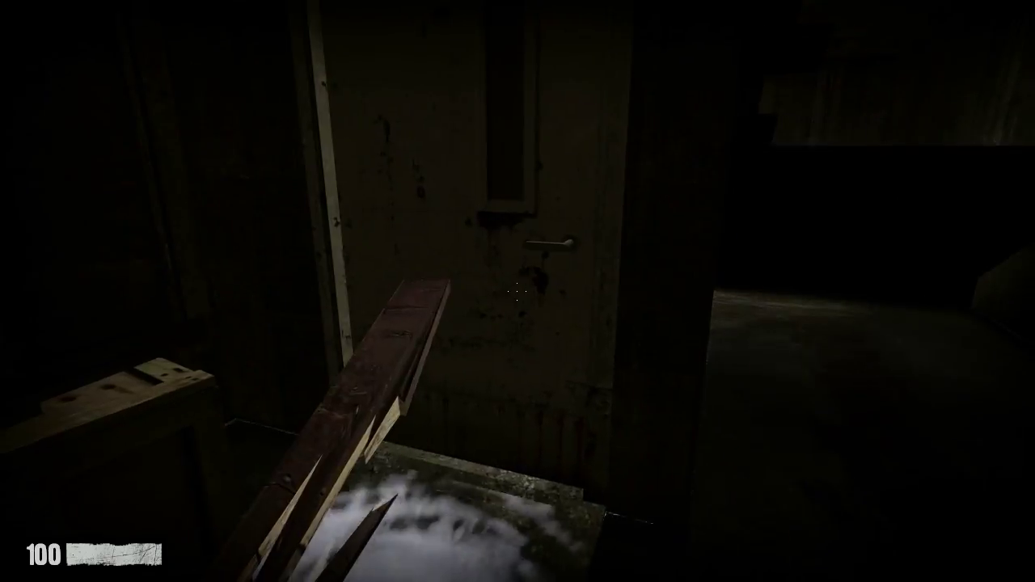
Step: Open the door and walk into the lit washroom
{"action": "key", "text": "w"}
{"action": "key", "text": "e"}
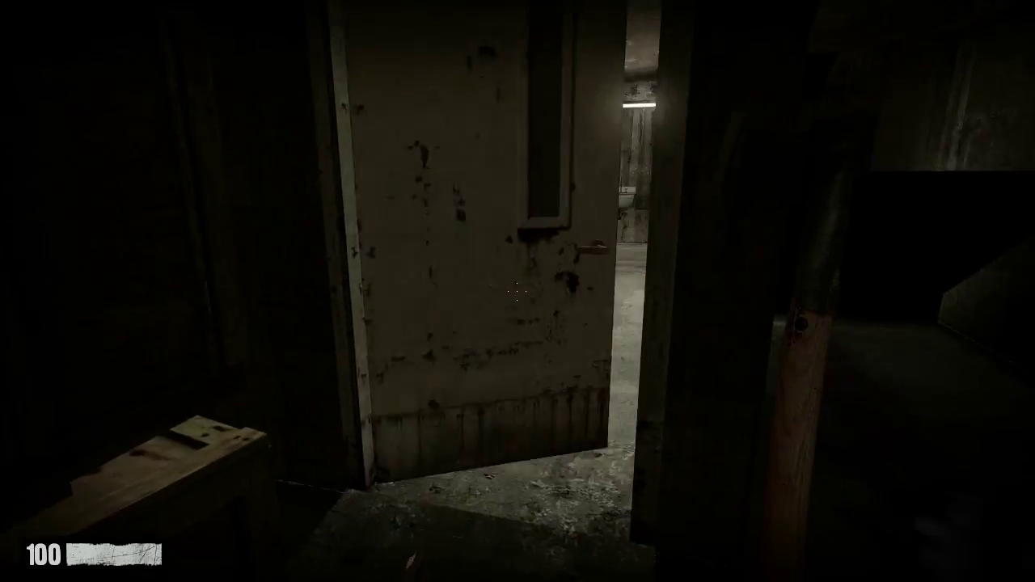
{"action": "key", "text": "w"}
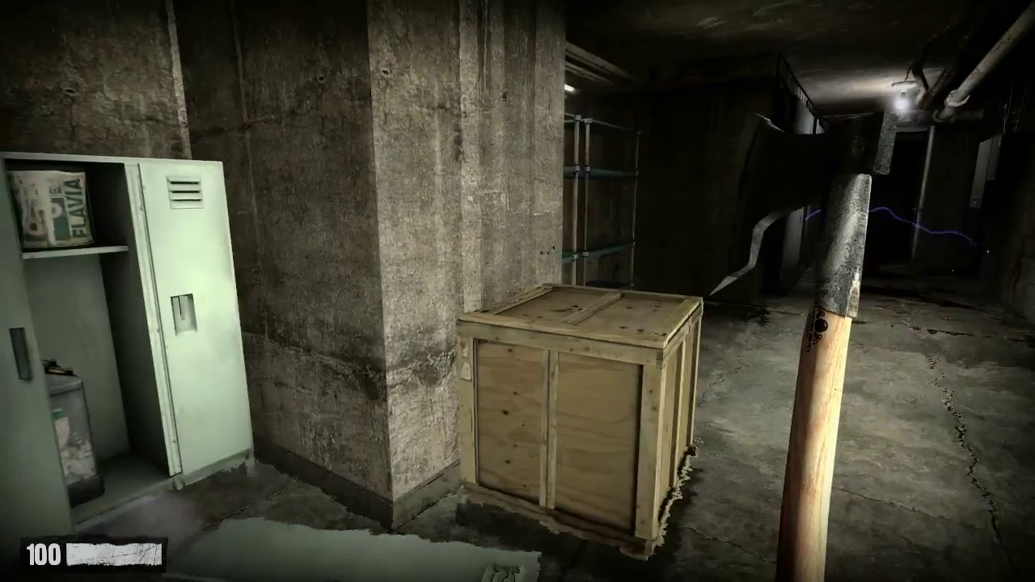
Step: Pick up the wooden crate and carry it down the corridor past the electric arcs
{"action": "key", "text": "e"}
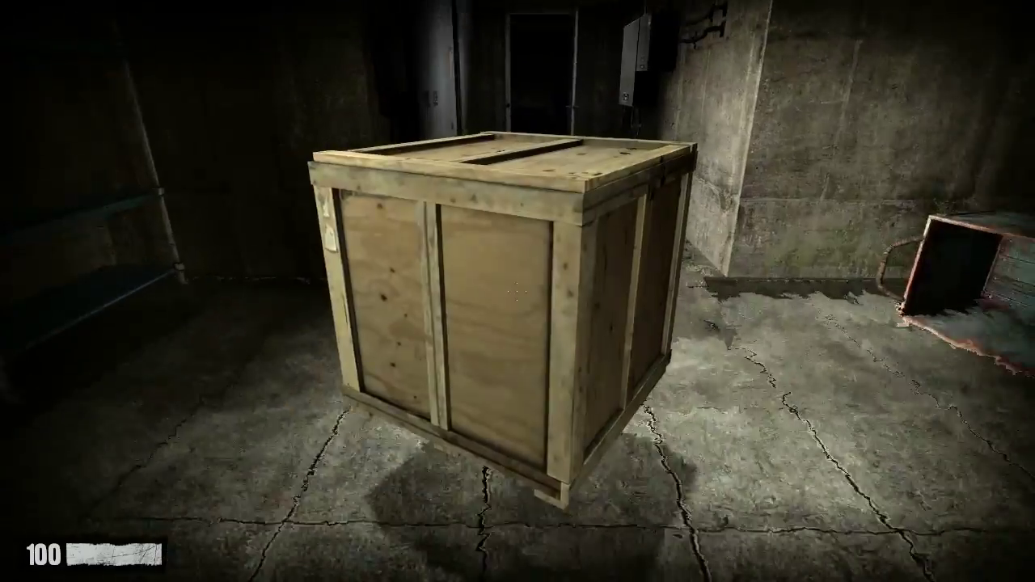
{"action": "key", "text": "w"}
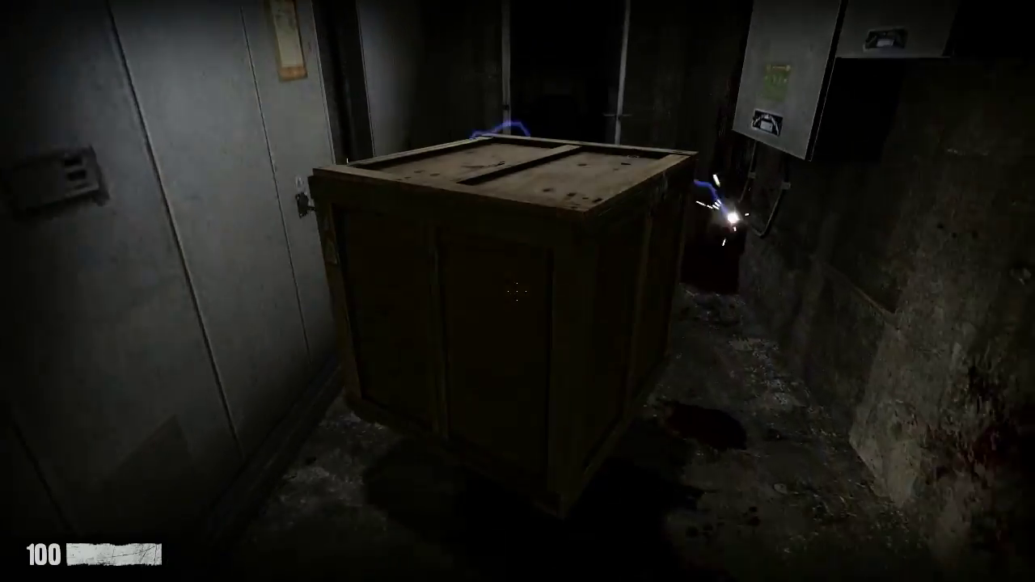
{"action": "key", "text": "w"}
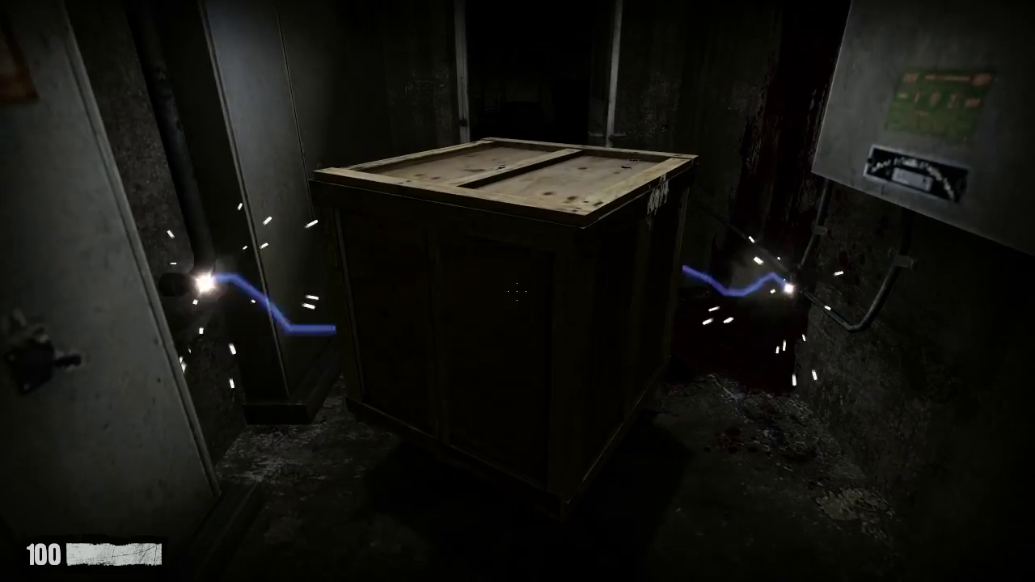
{"action": "key", "text": "w"}
Step: Throw the crate ahead, walk up to it and pick it up again
{"action": "left_click", "coordinate": [518, 291]}
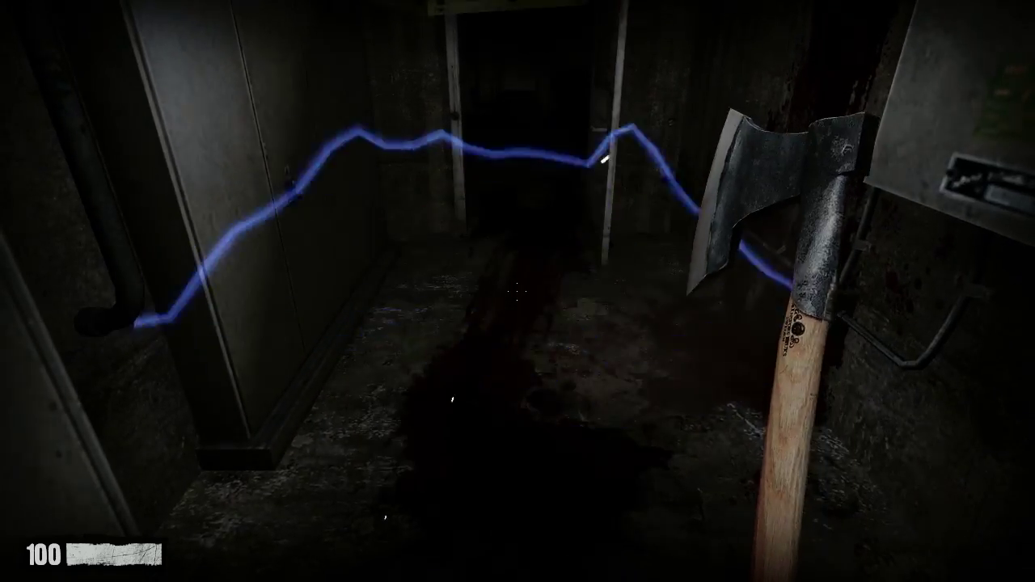
{"action": "key", "text": "w"}
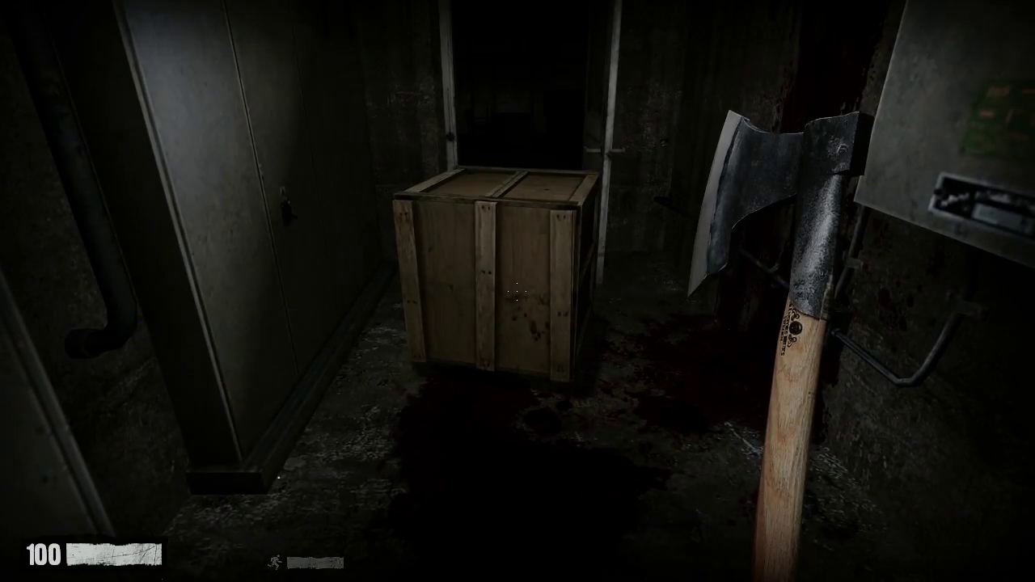
{"action": "key", "text": "e"}
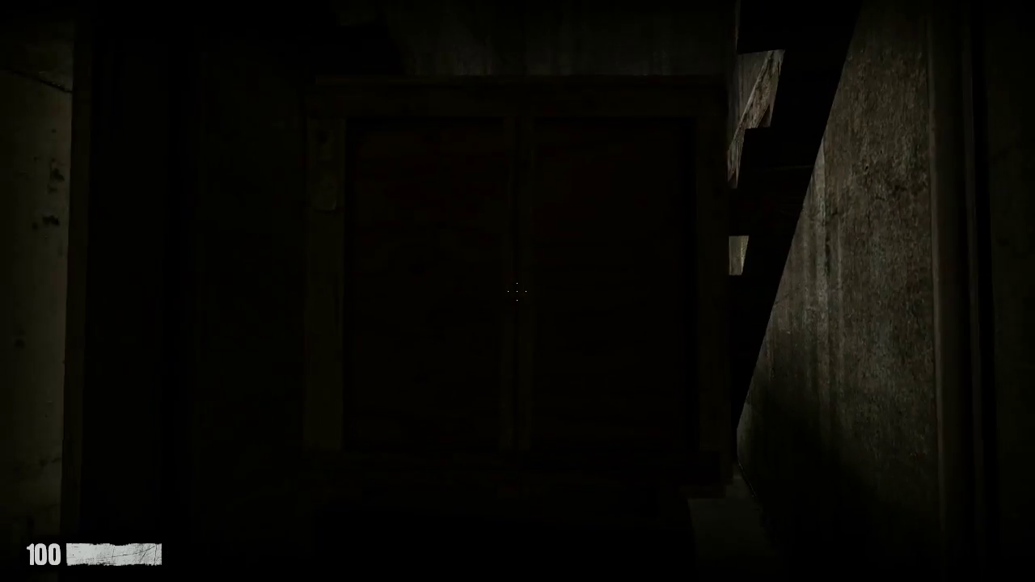
Step: Go through the dark door, down past the wooden stairs, to the tiled stone ledge
{"action": "key", "text": "e"}
{"action": "key", "text": "w"}
{"action": "key", "text": "w"}
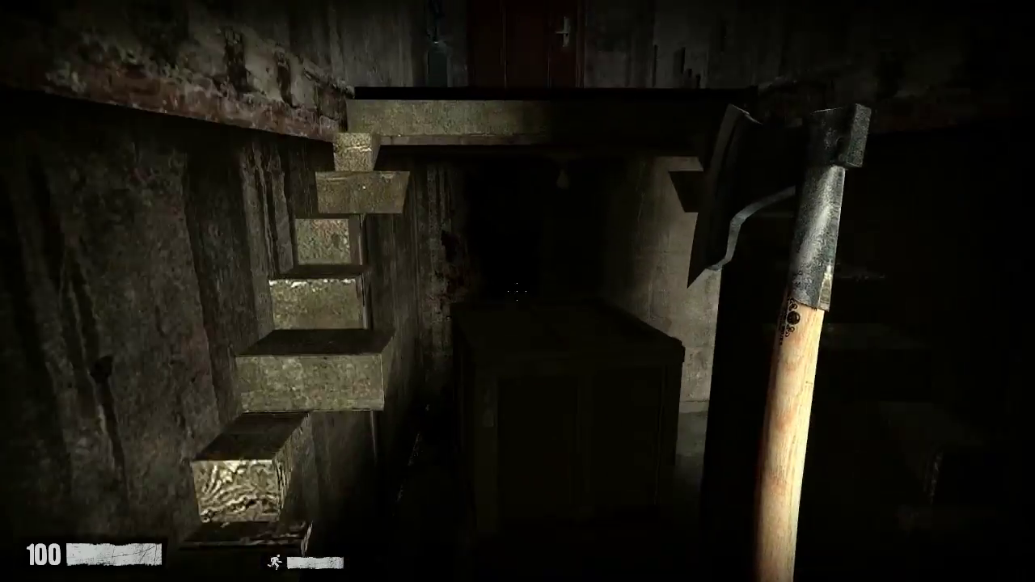
{"action": "key", "text": "w"}
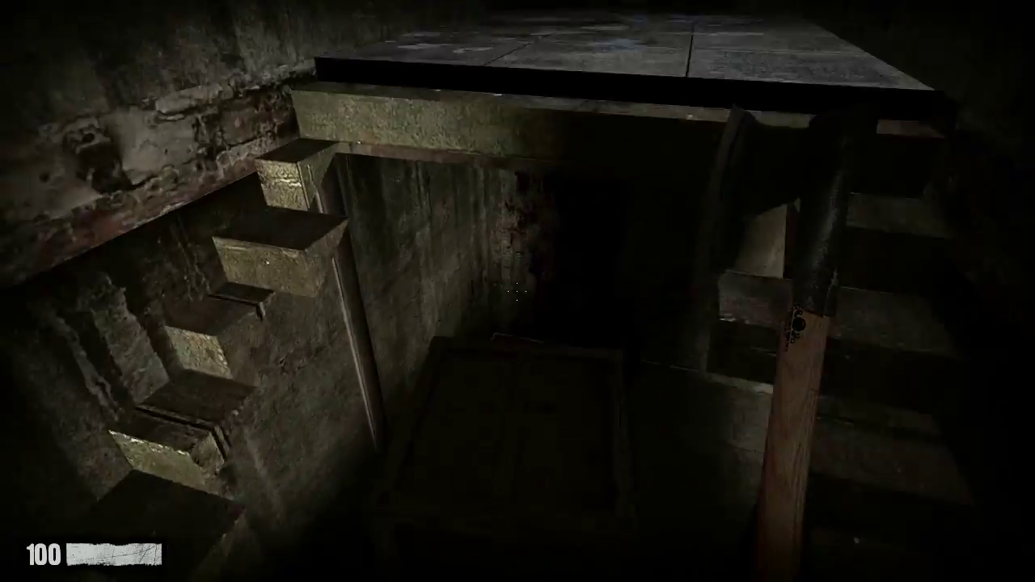
{"action": "key", "text": "w"}
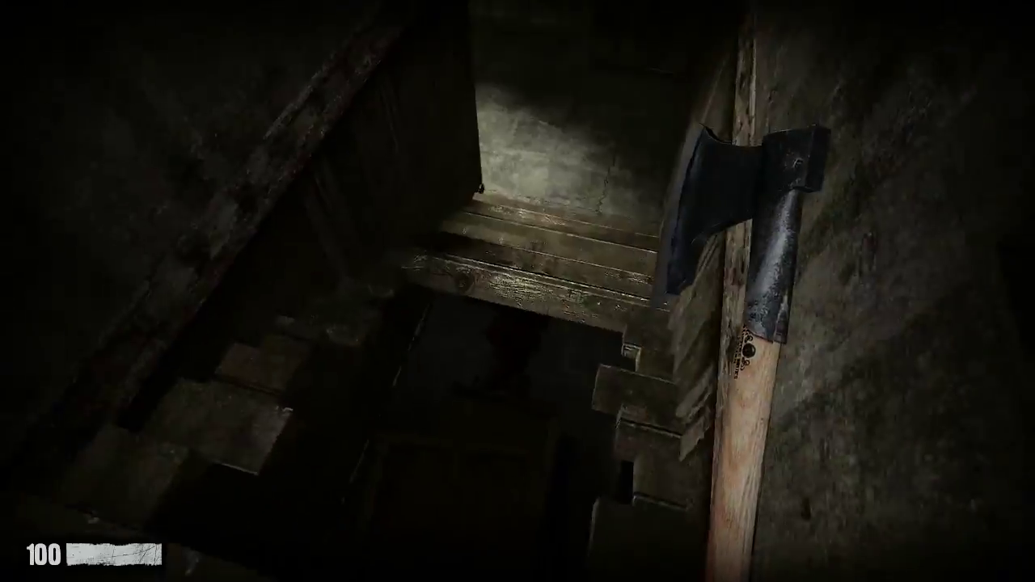
{"action": "key", "text": "w"}
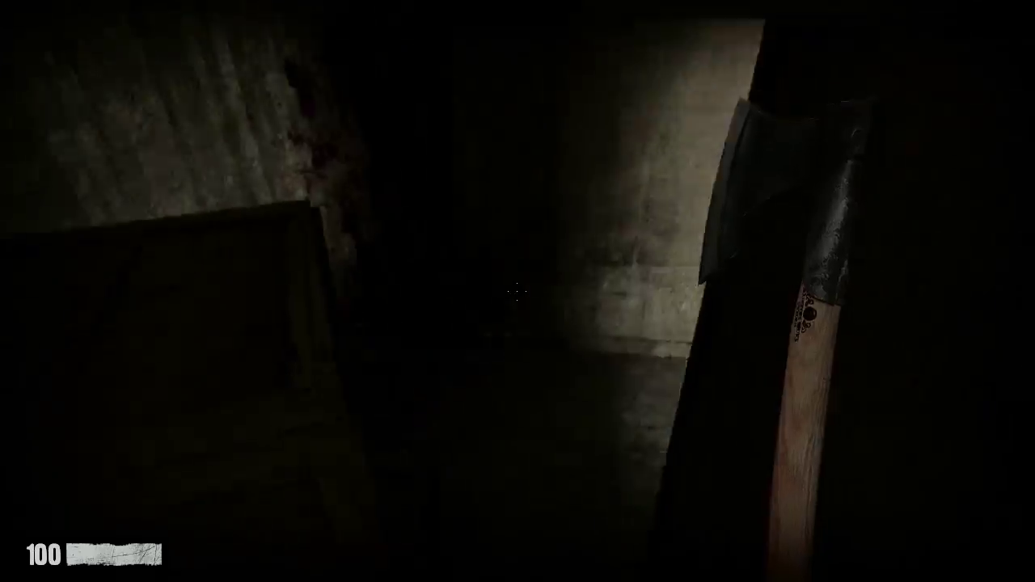
{"action": "key", "text": "w"}
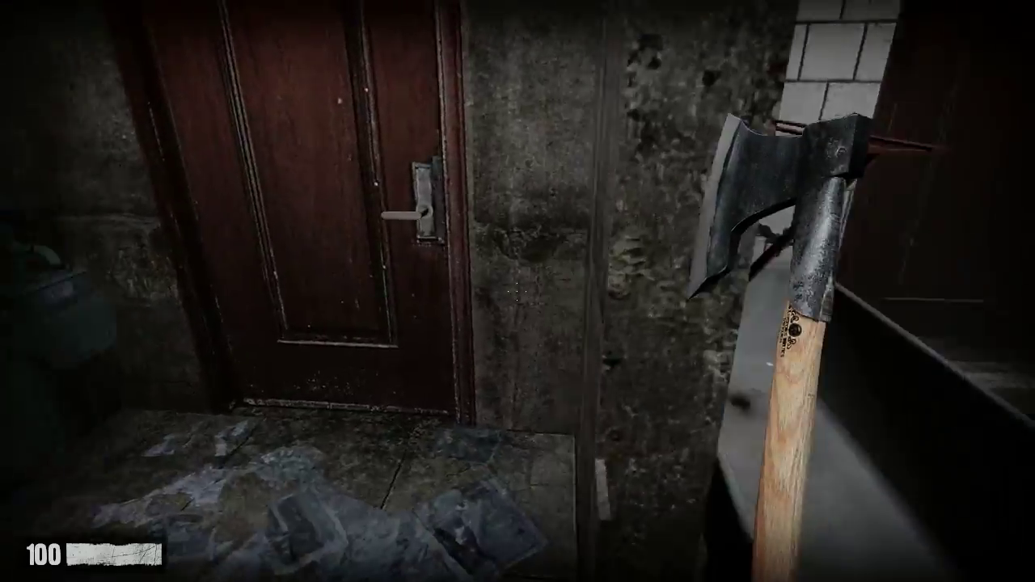
Step: Hack at the bloody body with the axe, then re-equip the axe and strike the crawling creature
{"action": "key", "text": "w"}
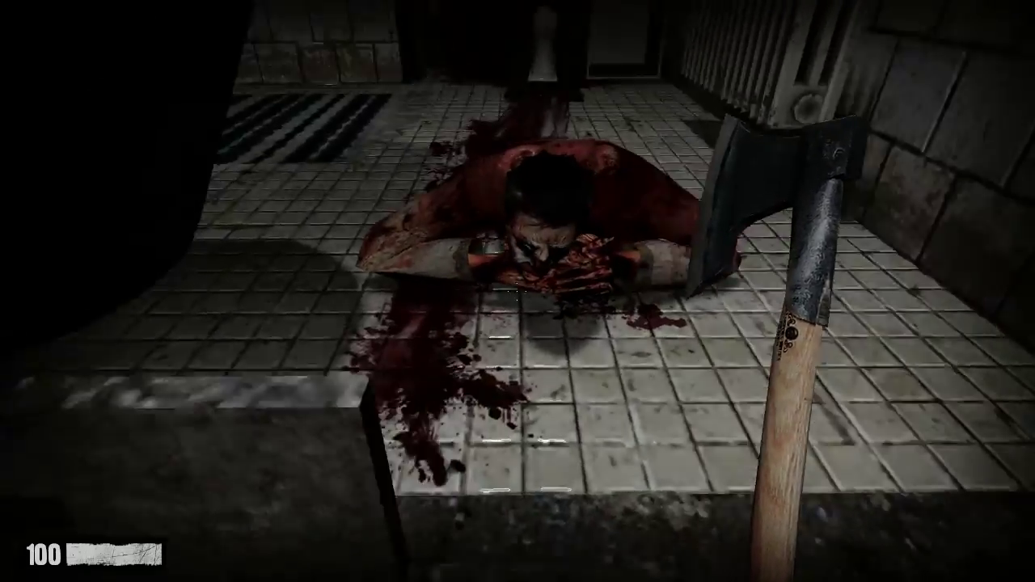
{"action": "left_click", "coordinate": [518, 291]}
{"action": "key", "text": "w"}
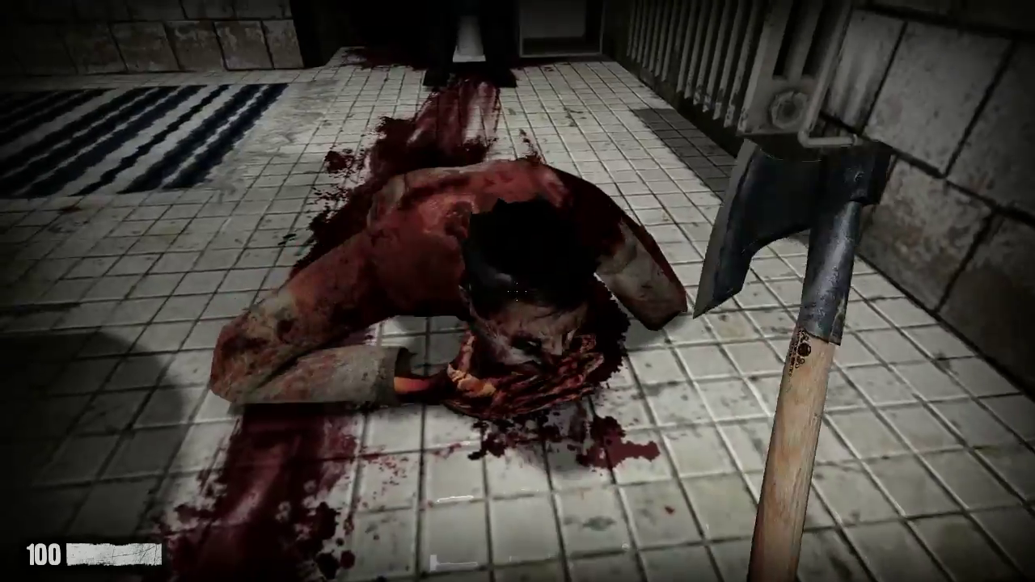
{"action": "left_click", "coordinate": [518, 291]}
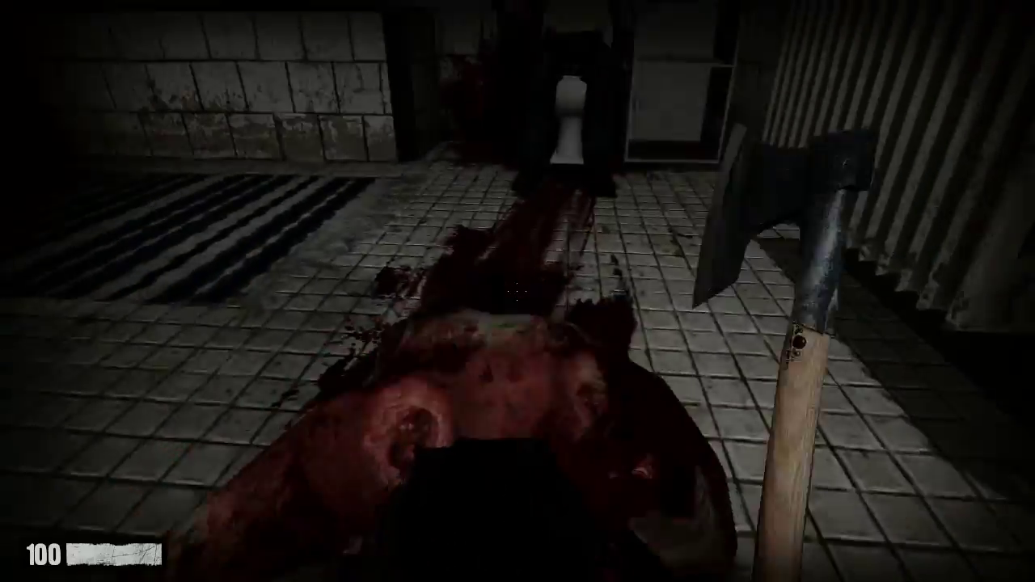
{"action": "left_click", "coordinate": [517, 291]}
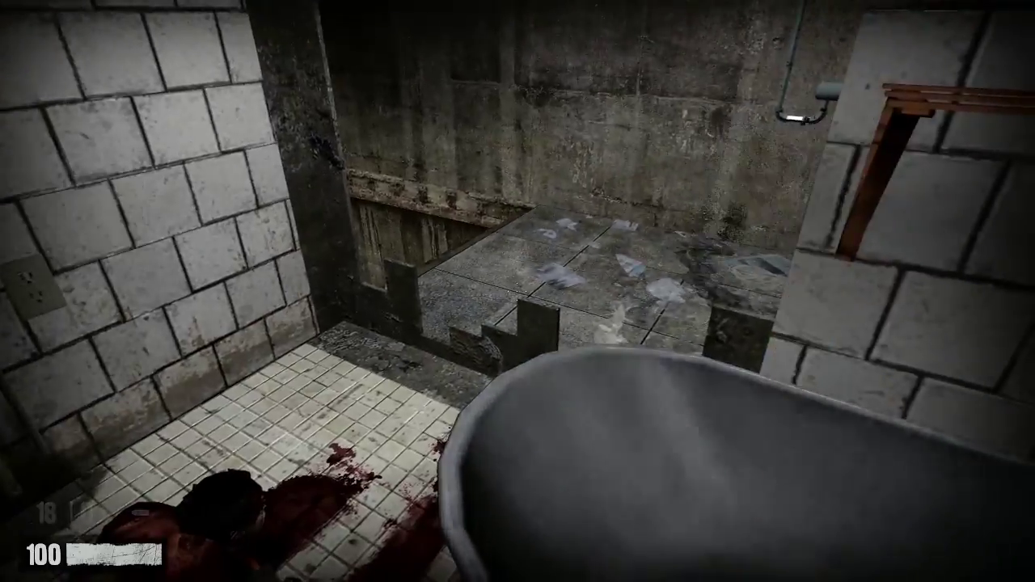
{"action": "key", "text": "1"}
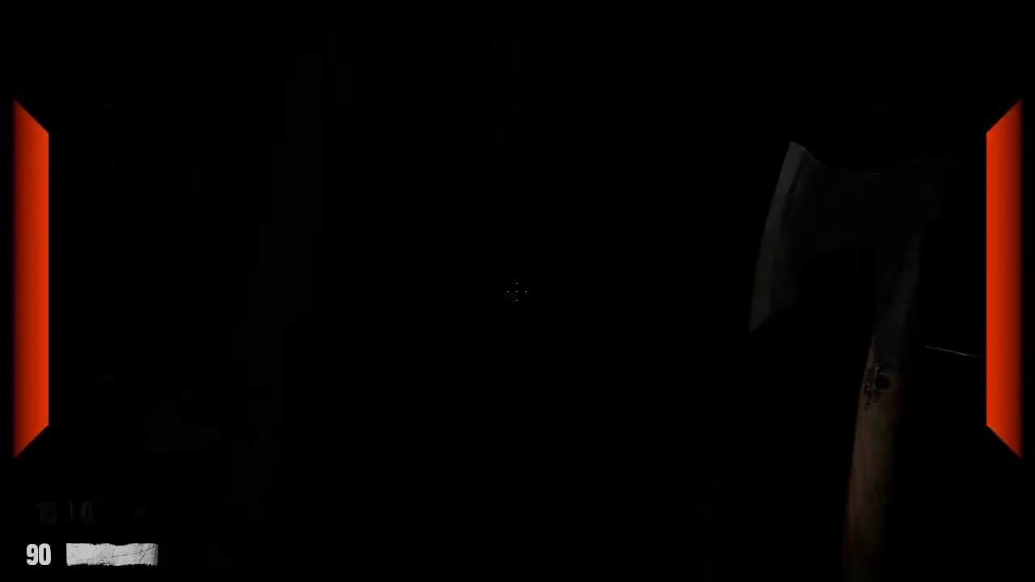
{"action": "left_click", "coordinate": [518, 291]}
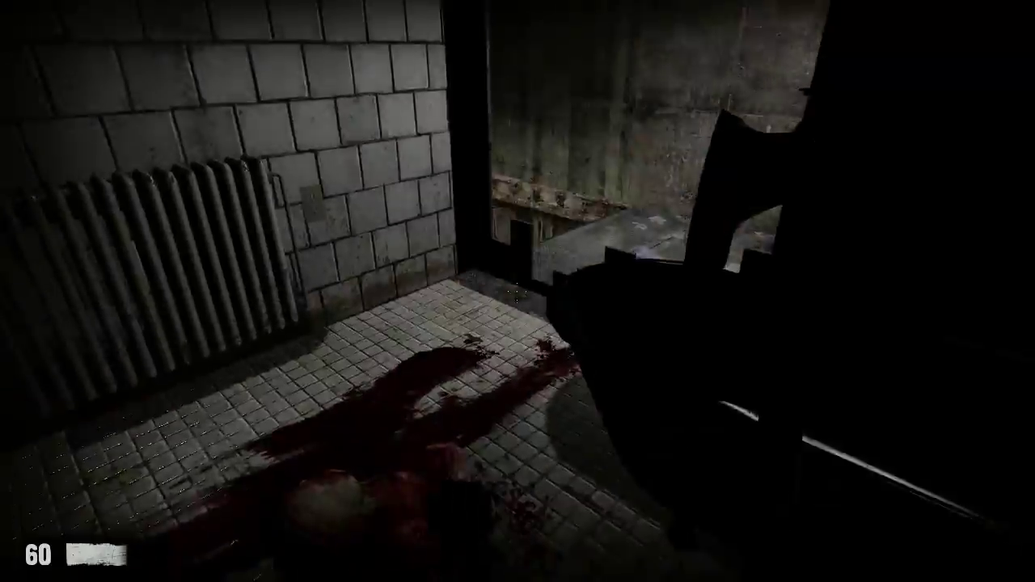
Step: Pass through the bathroom doors into the storeroom and take the syringe by the box
{"action": "key", "text": "e"}
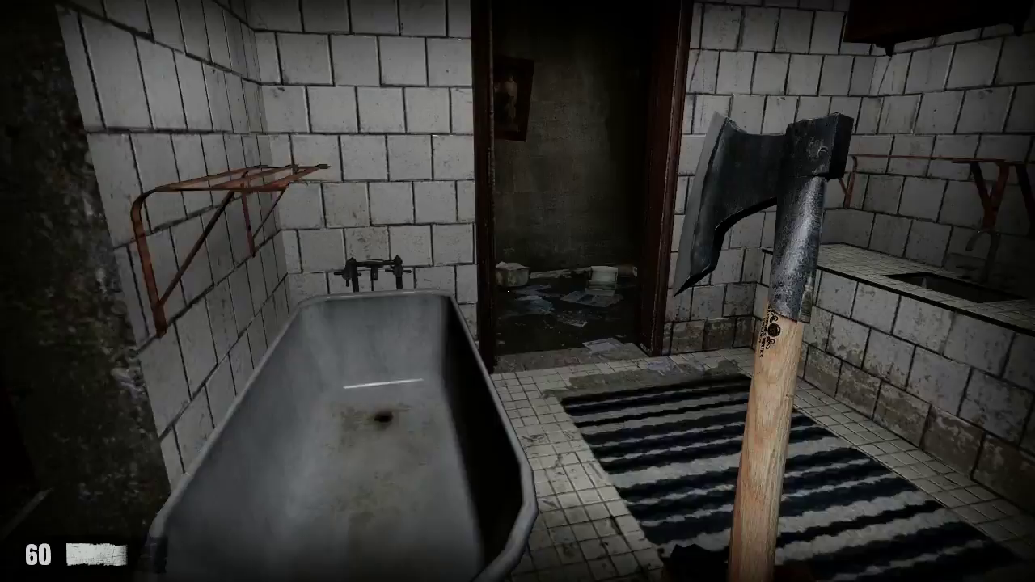
{"action": "key", "text": "e"}
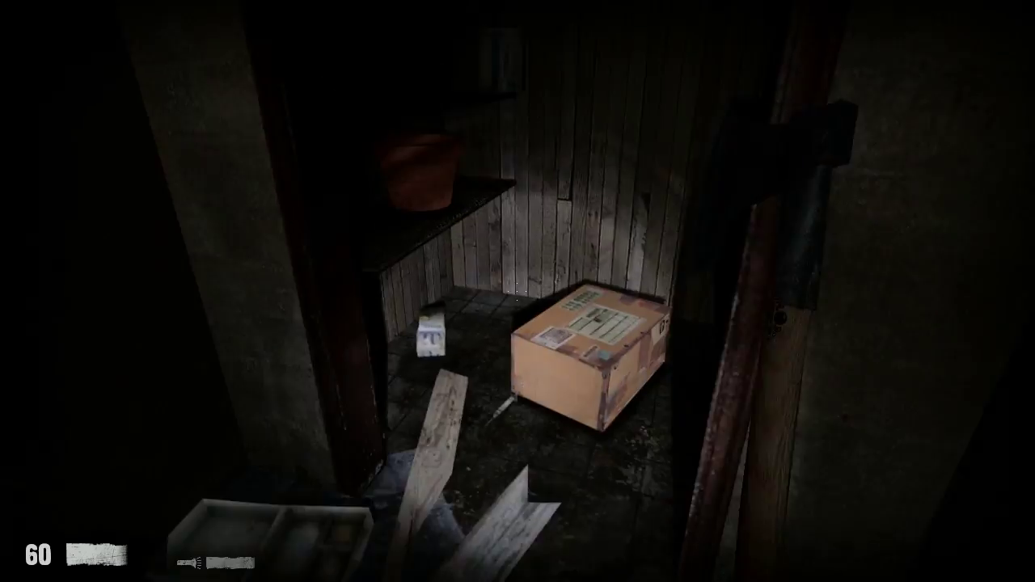
{"action": "key", "text": "w"}
{"action": "key", "text": "w"}
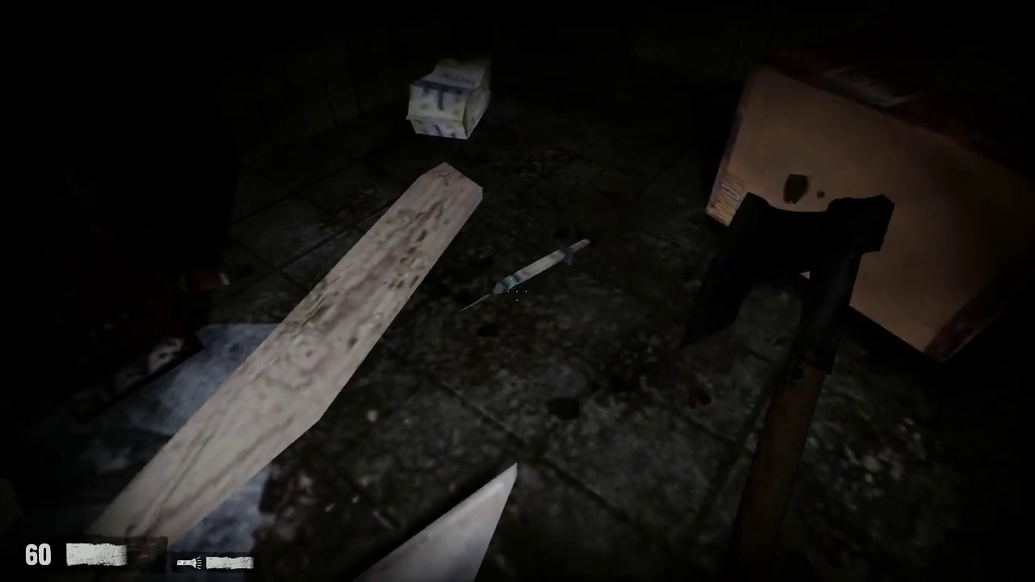
{"action": "key", "text": "e"}
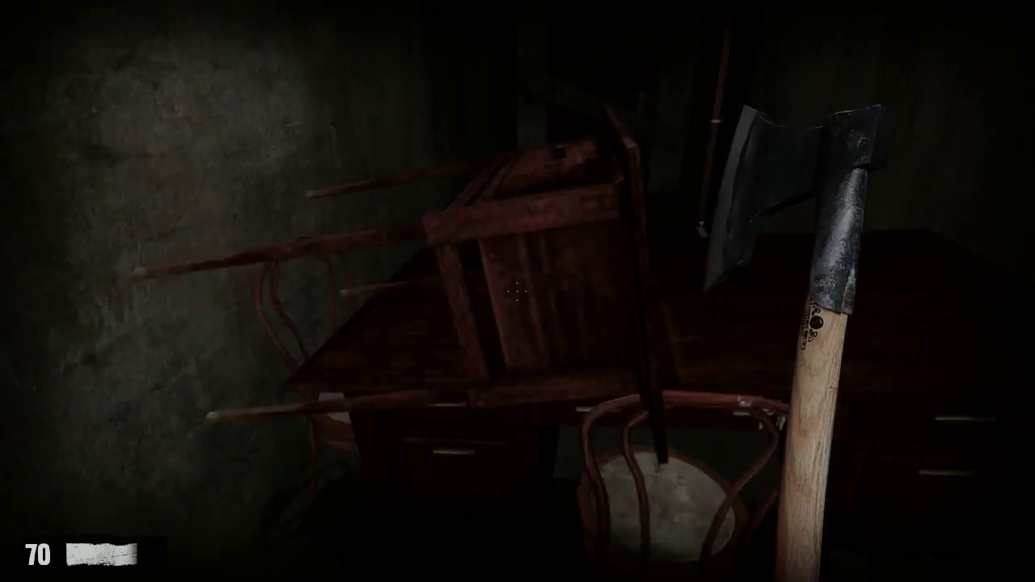
Step: Swing the axe and flick the flashlight on and off while pushing through the debris passage
{"action": "left_click", "coordinate": [518, 291]}
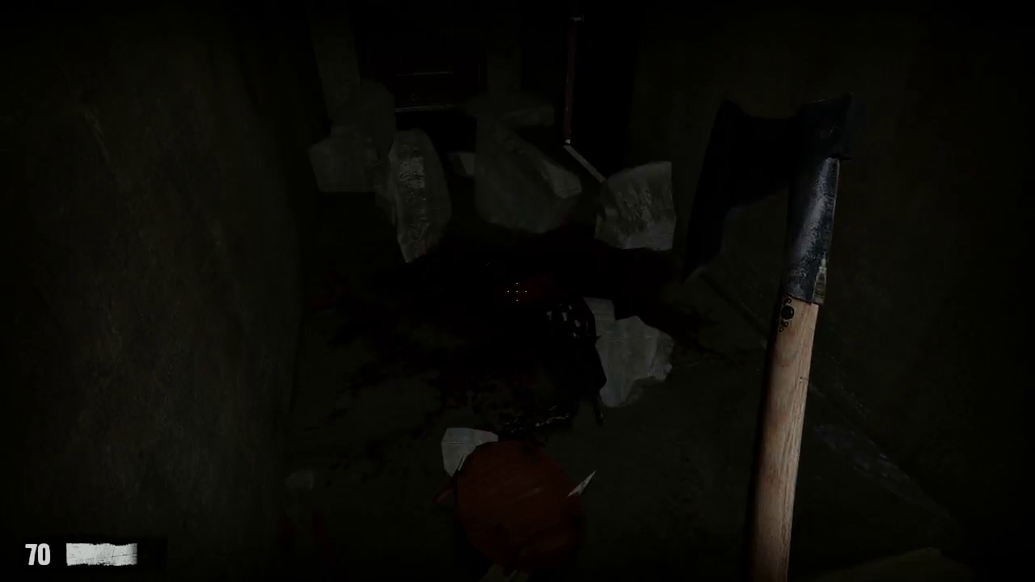
{"action": "key", "text": "f"}
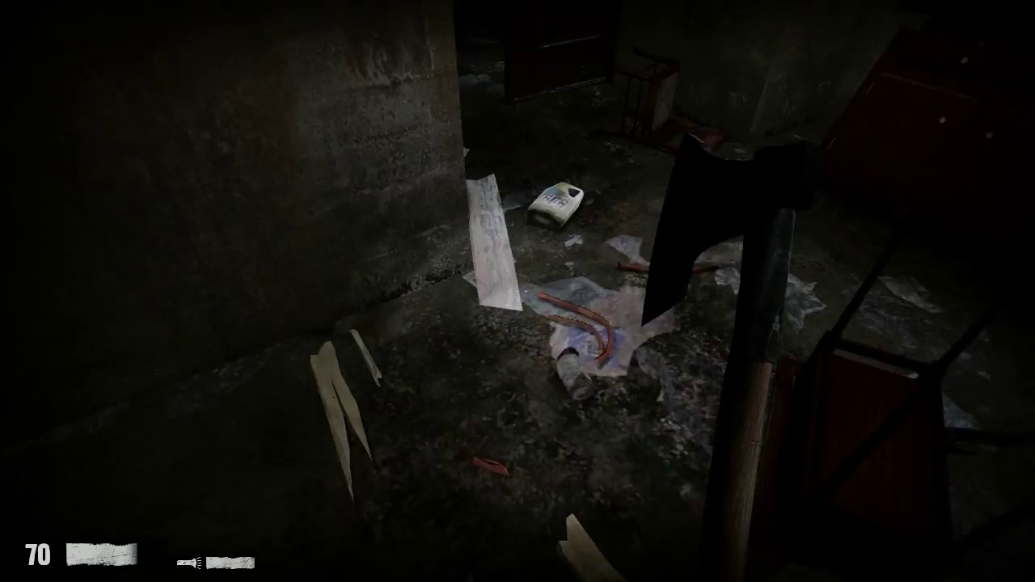
{"action": "key", "text": "f"}
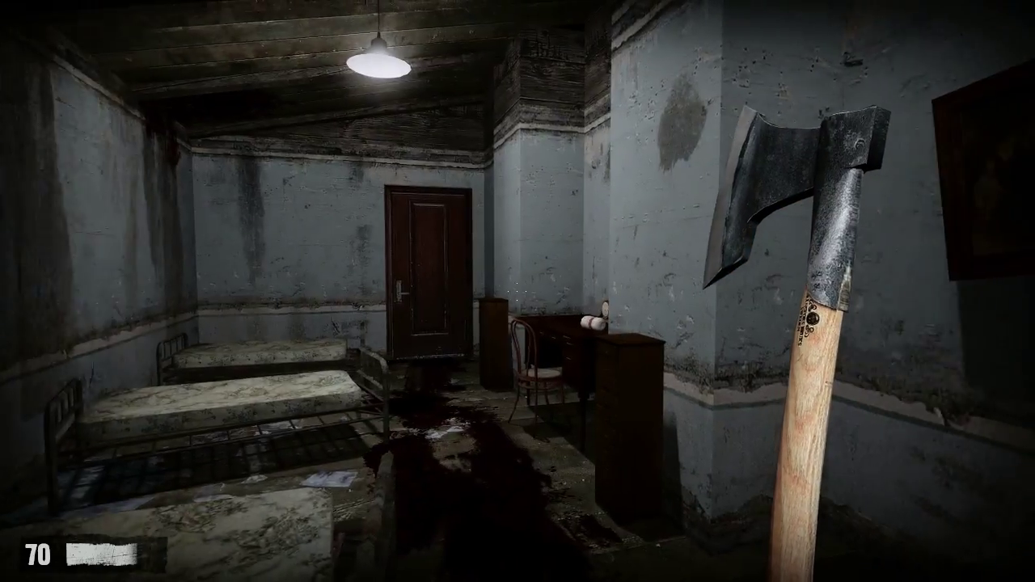
Step: Walk past the iron beds and collect the health item by the table
{"action": "key", "text": "w"}
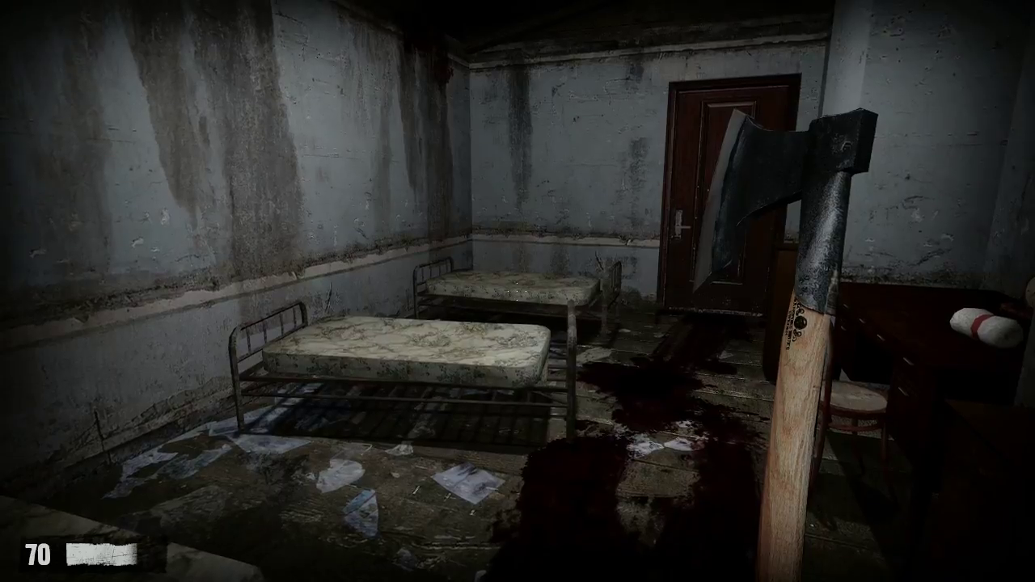
{"action": "key", "text": "w"}
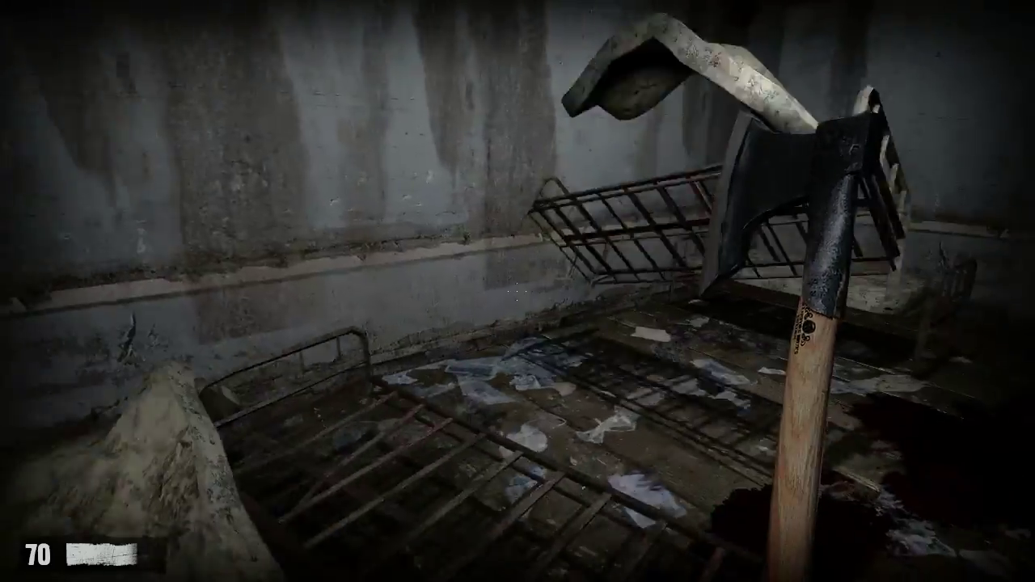
{"action": "key", "text": "w"}
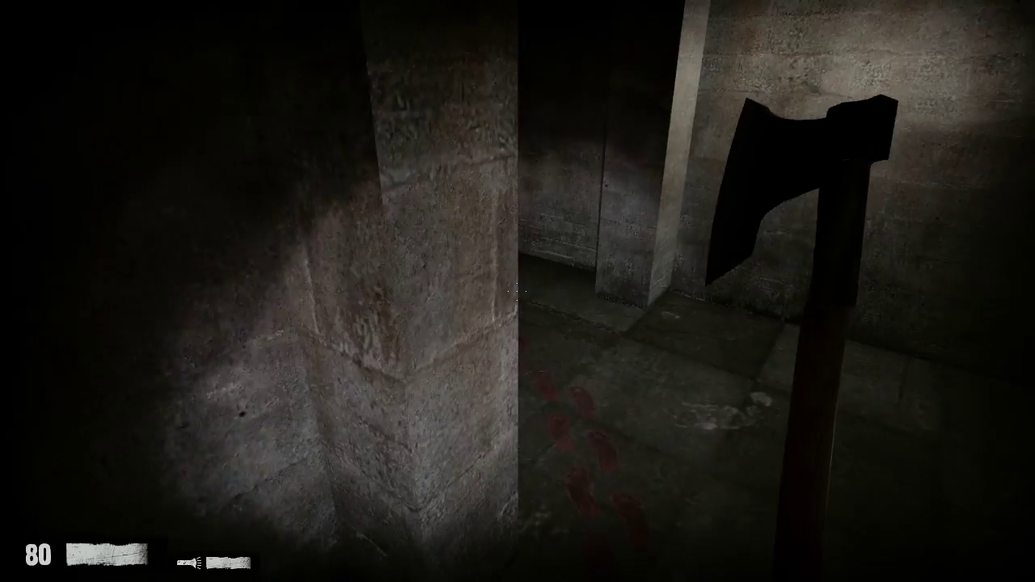
Step: Advance past the pillar down the corridor and shoot the zombie twice with the 9mm pistol
{"action": "key", "text": "w"}
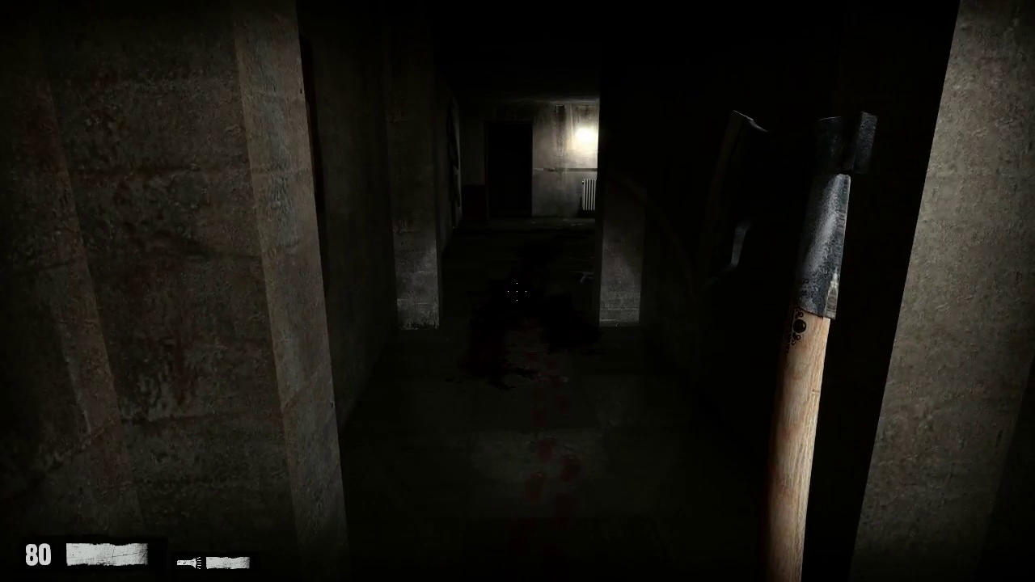
{"action": "key", "text": "w"}
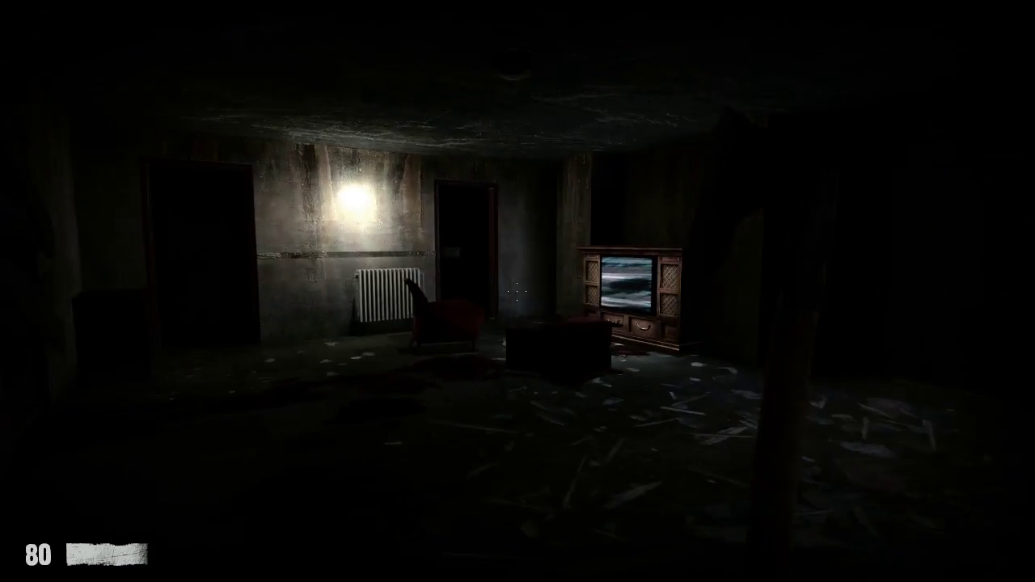
{"action": "scroll", "coordinate": [518, 291], "scroll_direction": "up", "scroll_amount": 1}
{"action": "scroll", "coordinate": [518, 291], "scroll_direction": "up", "scroll_amount": 1}
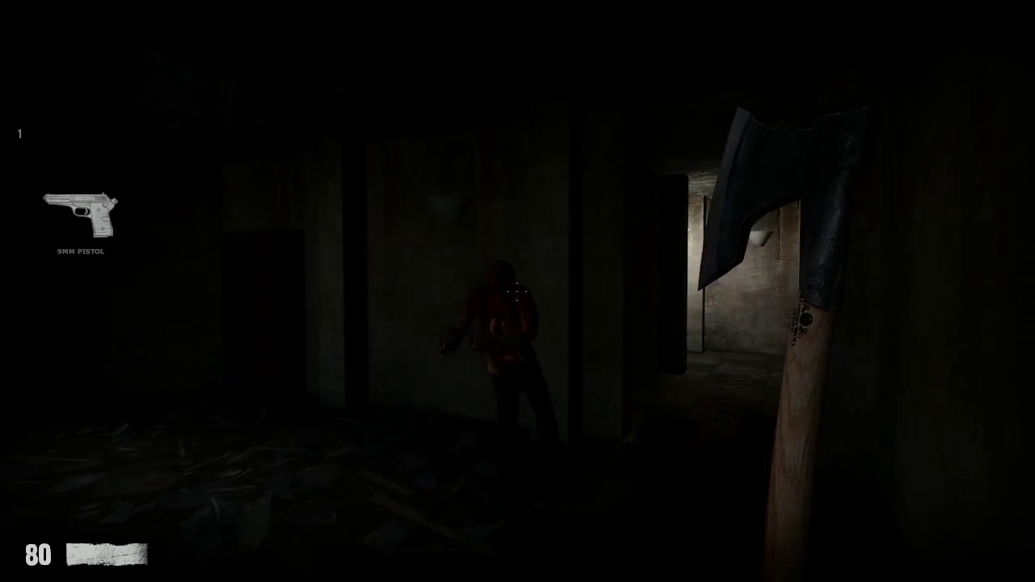
{"action": "left_click", "coordinate": [518, 291]}
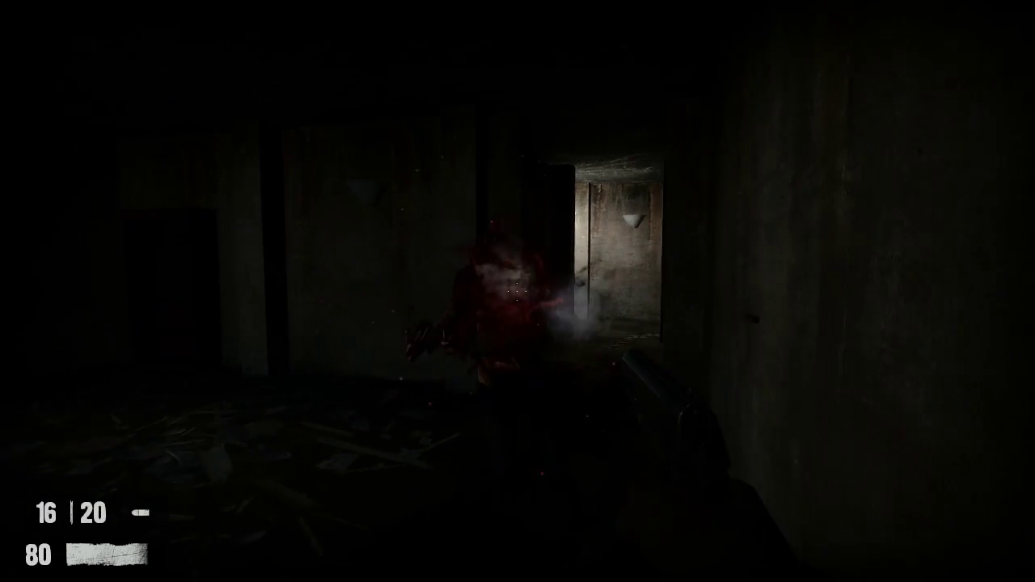
{"action": "left_click", "coordinate": [517, 291]}
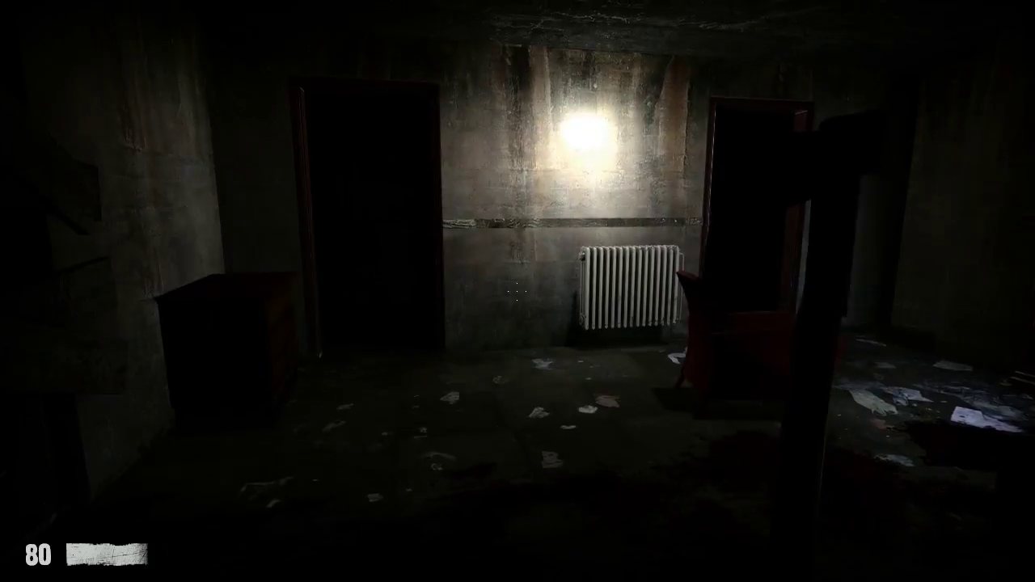
Step: Switch back to the axe, turn on the flashlight and peek into the dark room
{"action": "key", "text": "1"}
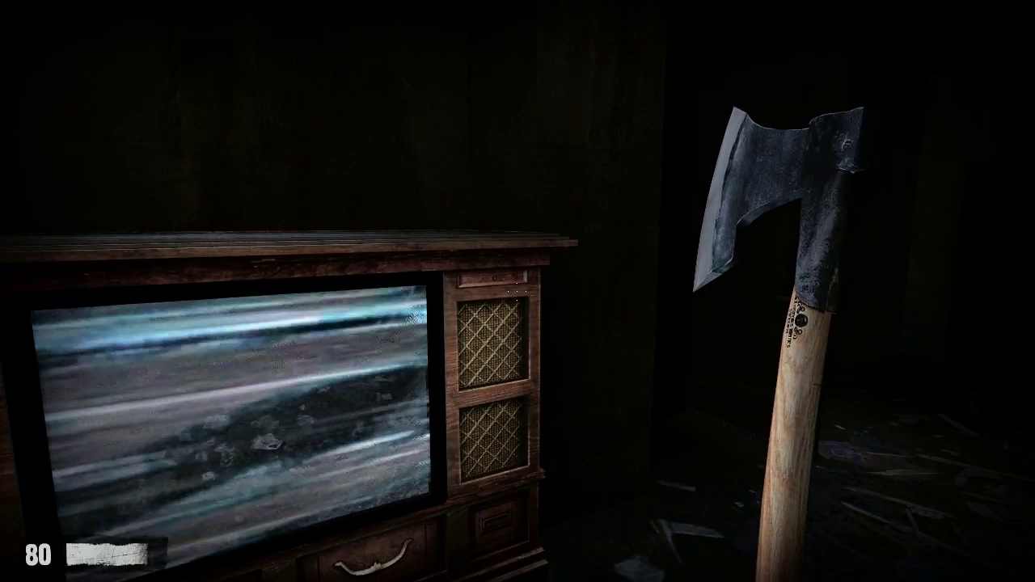
{"action": "key", "text": "s"}
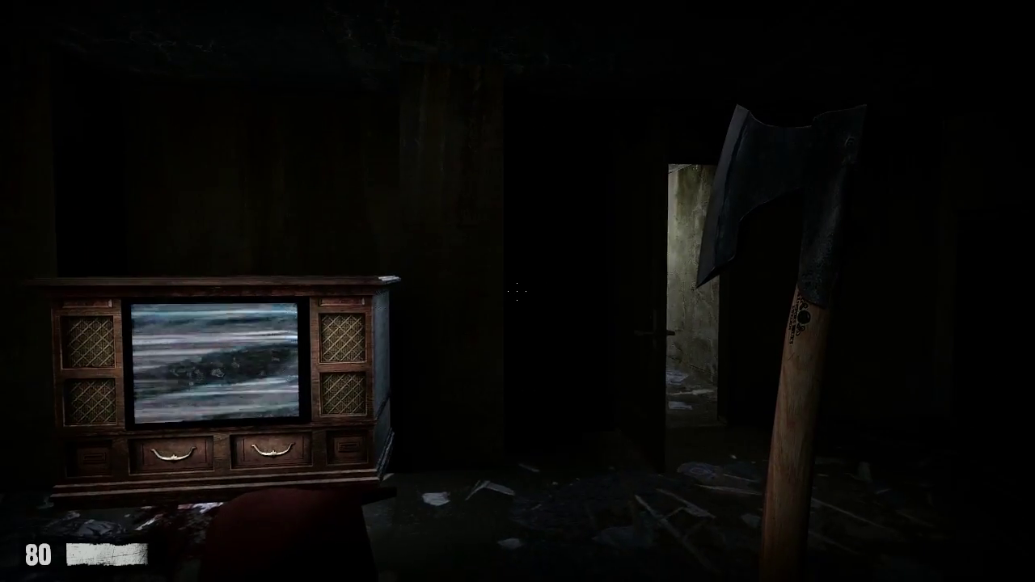
{"action": "key", "text": "d"}
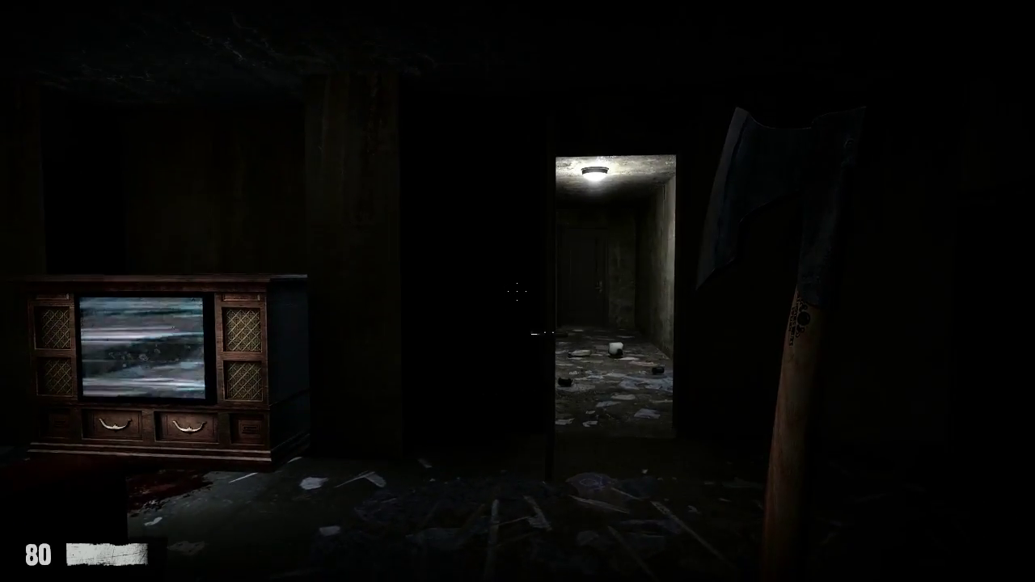
{"action": "key", "text": "w"}
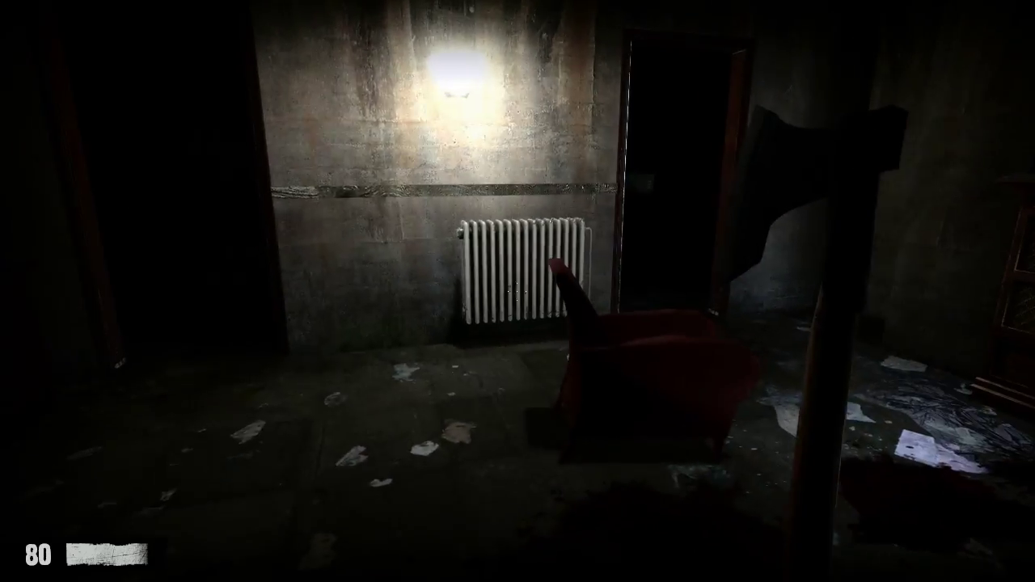
{"action": "key", "text": "f"}
{"action": "key", "text": "w"}
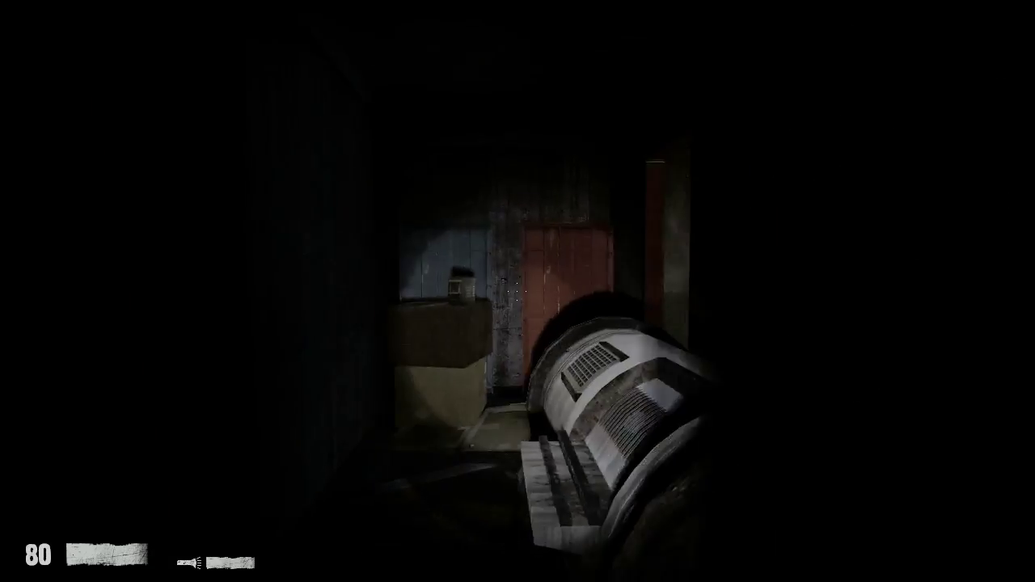
Step: Return past the red chair to the TV and circle around to face it head-on
{"action": "key", "text": "w"}
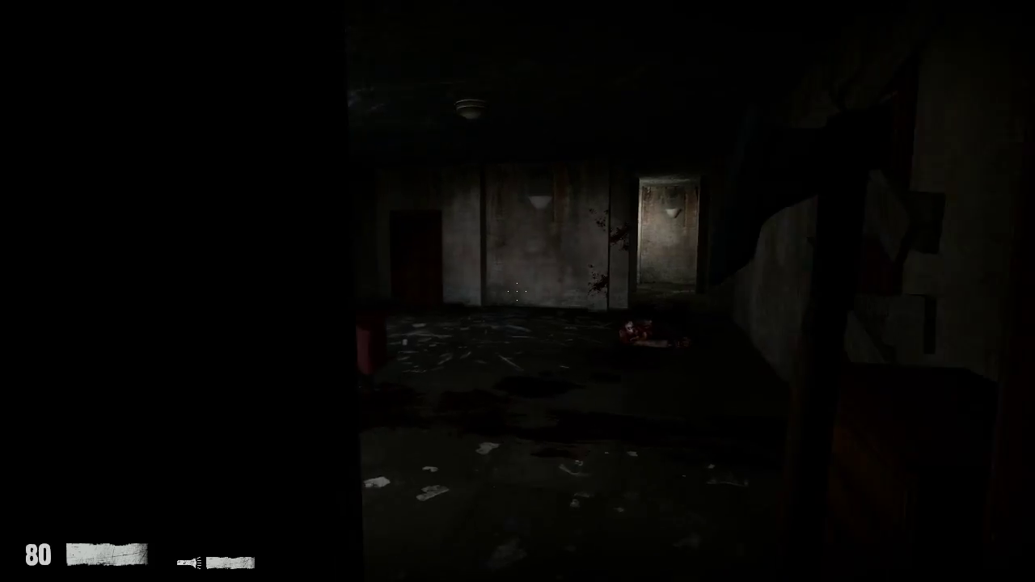
{"action": "key", "text": "w"}
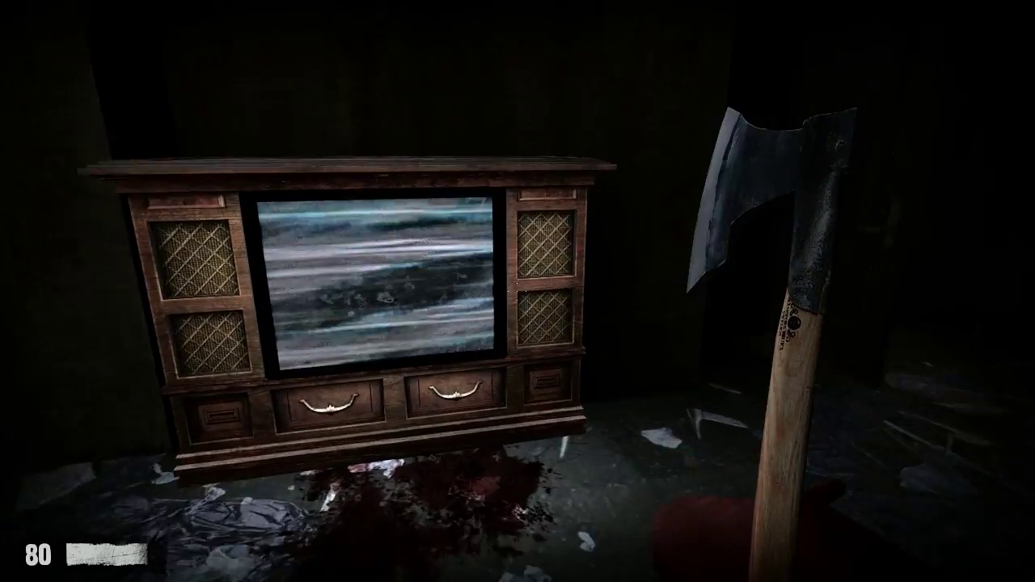
{"action": "key", "text": "s"}
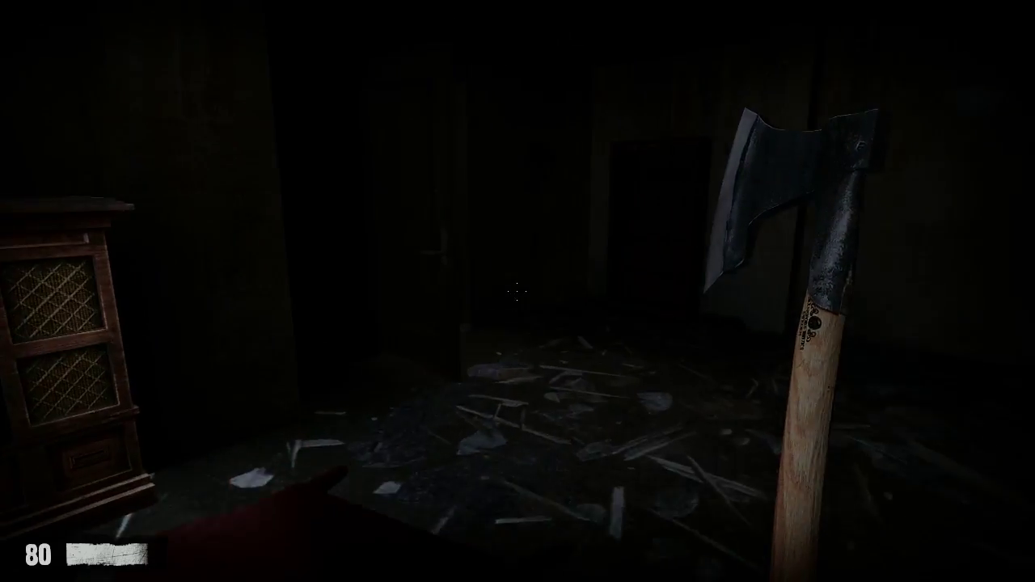
{"action": "key", "text": "w"}
{"action": "key", "text": "w"}
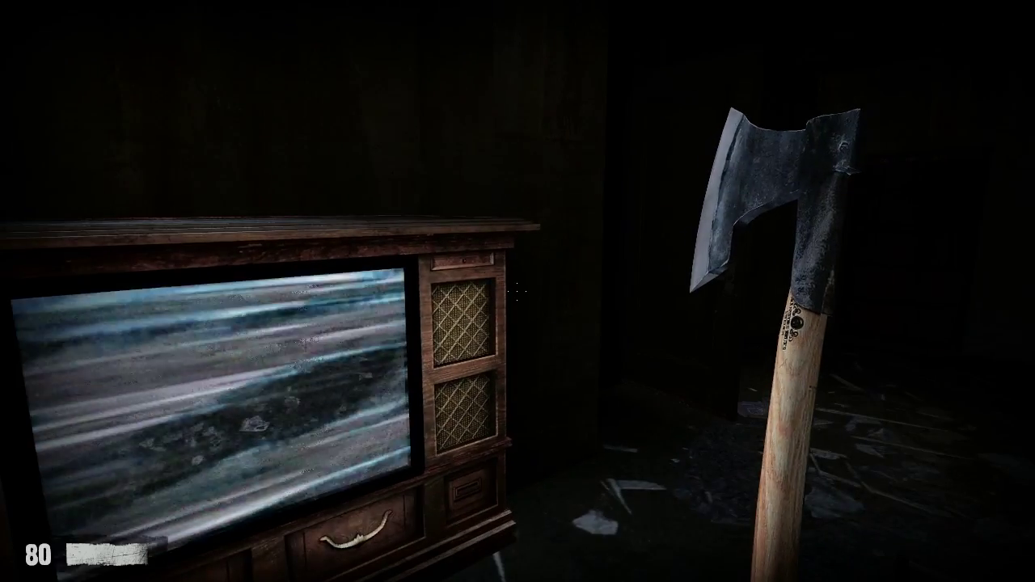
{"action": "key", "text": "a"}
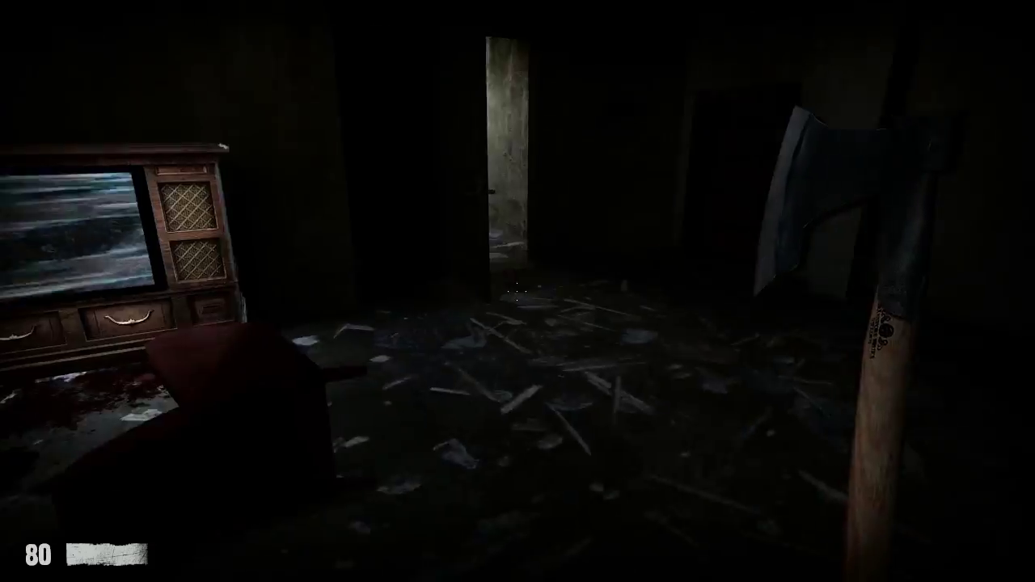
Step: Inspect the static-filled TV cabinet up close, from beside the screen and from the front
{"action": "key", "text": "w"}
{"action": "key", "text": "w"}
{"action": "key", "text": "s"}
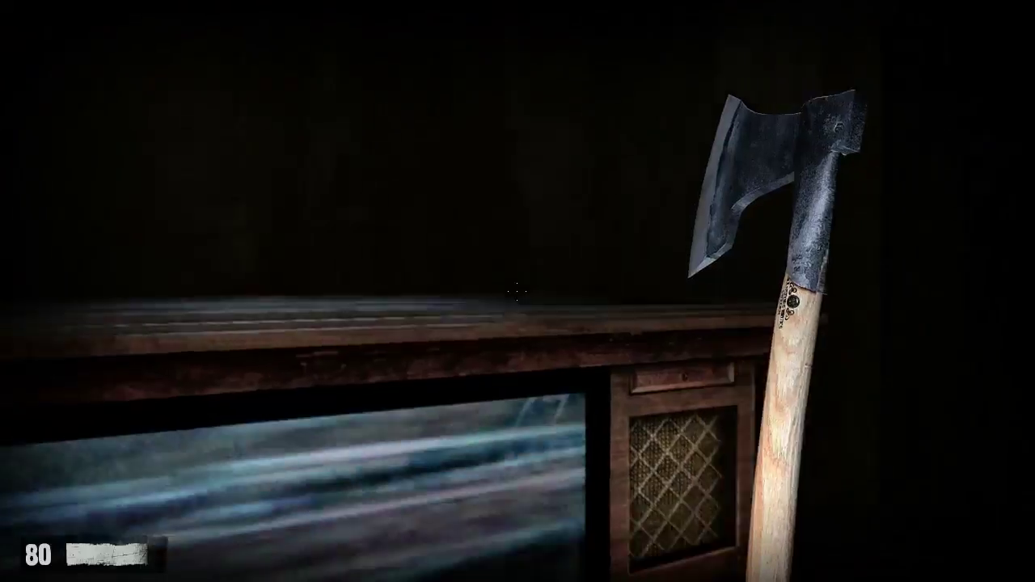
{"action": "key", "text": "s"}
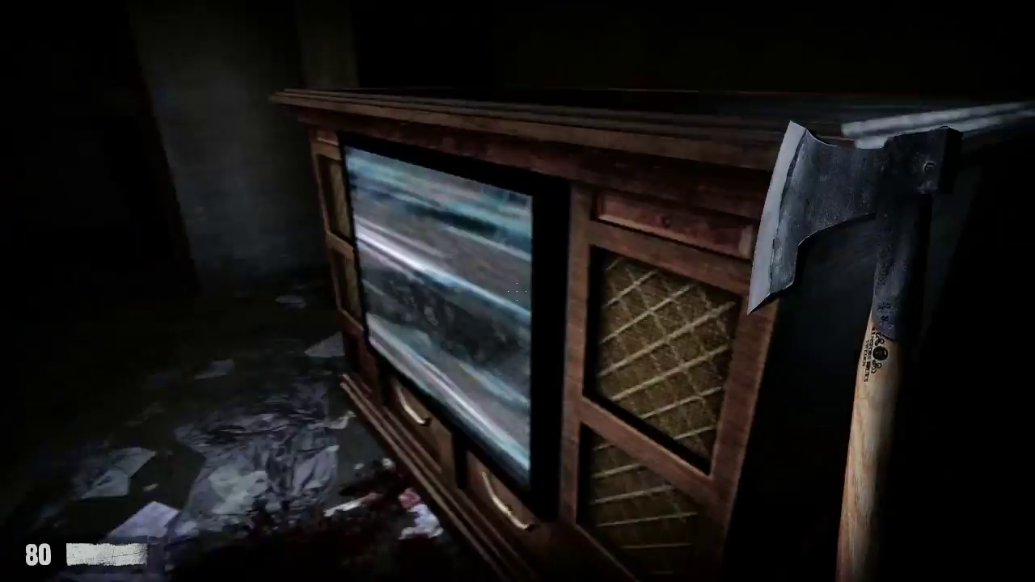
{"action": "key", "text": "w"}
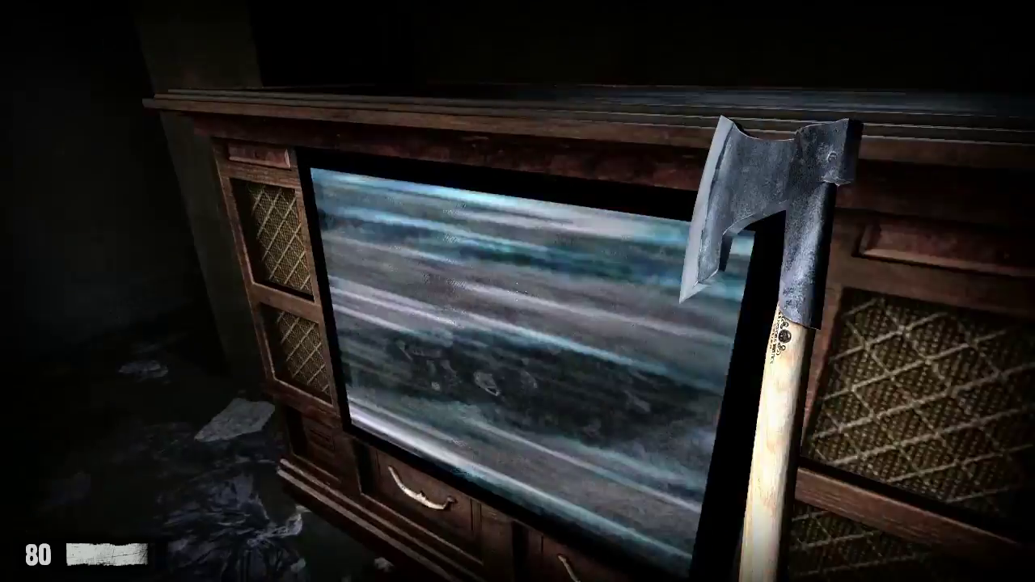
{"action": "key", "text": "s"}
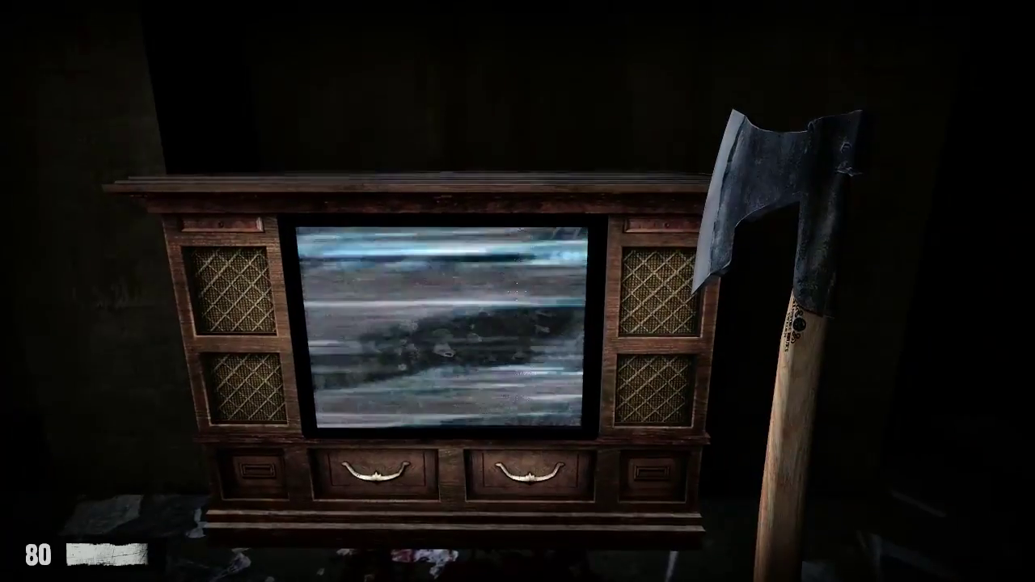
{"action": "key", "text": "w"}
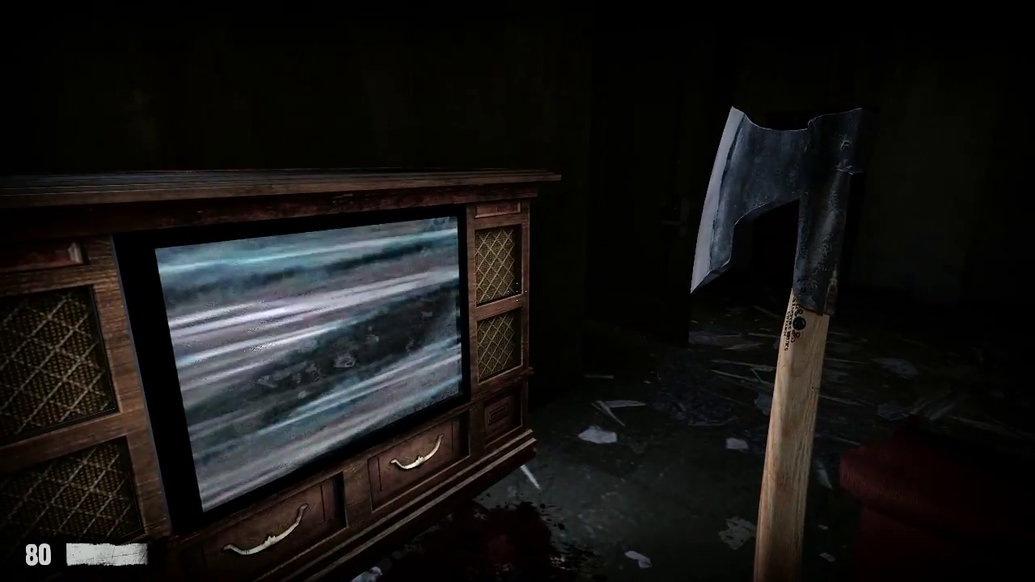
{"action": "key", "text": "d"}
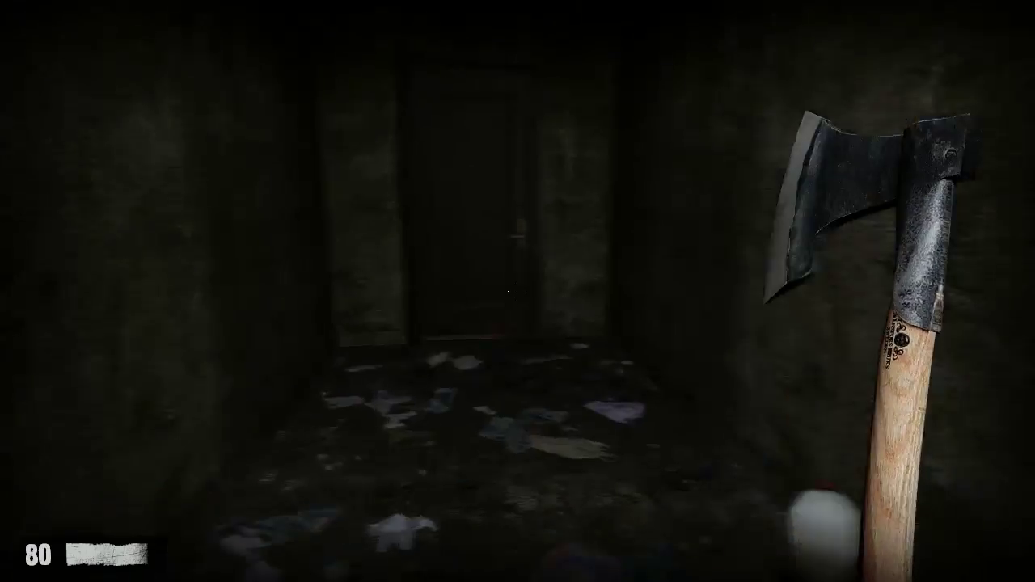
Step: Push through the littered room and doorway into the concrete corridor, glimpsing the desk-and-chair room
{"action": "key", "text": "w"}
{"action": "key", "text": "w"}
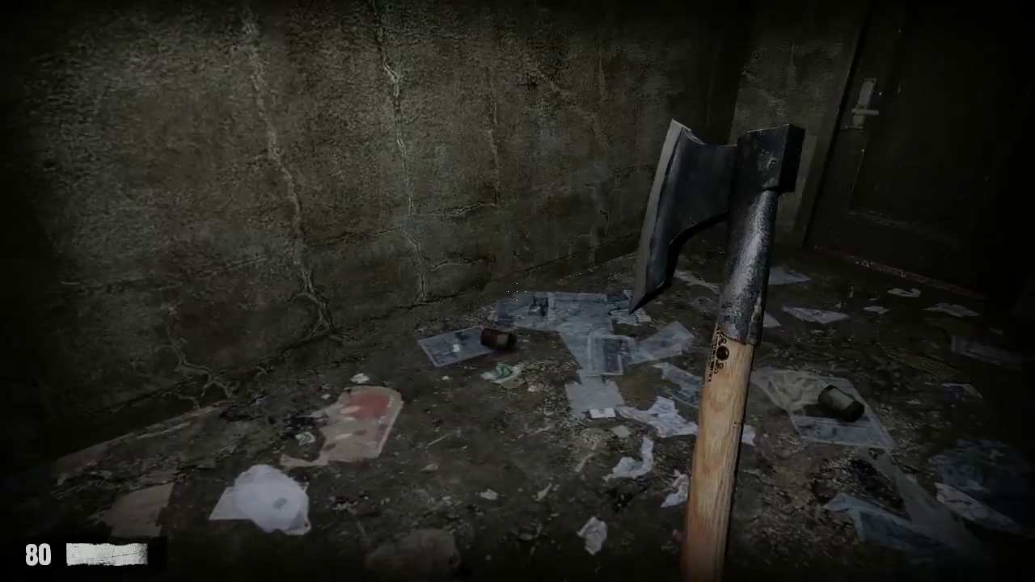
{"action": "key", "text": "w"}
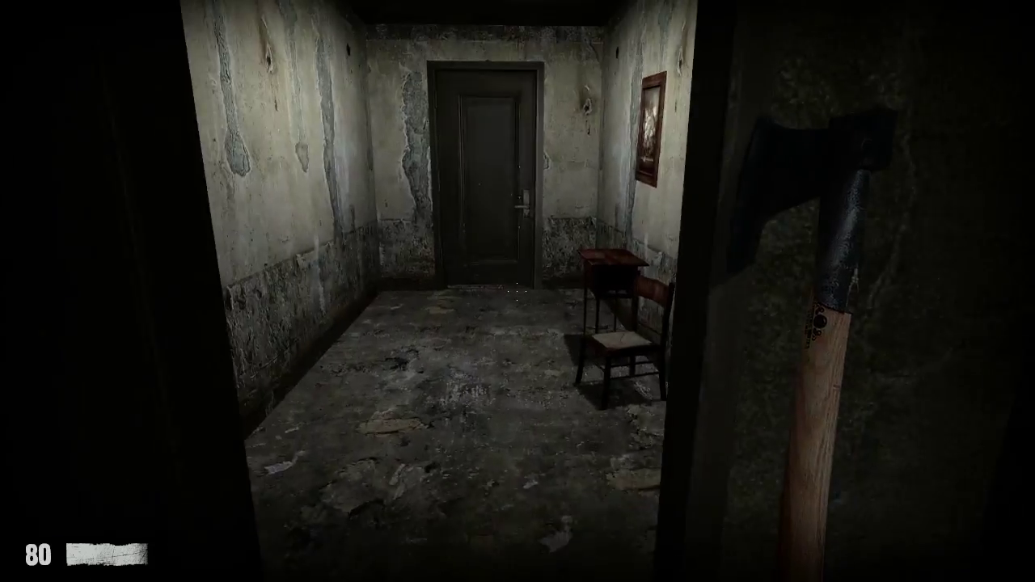
{"action": "key", "text": "w"}
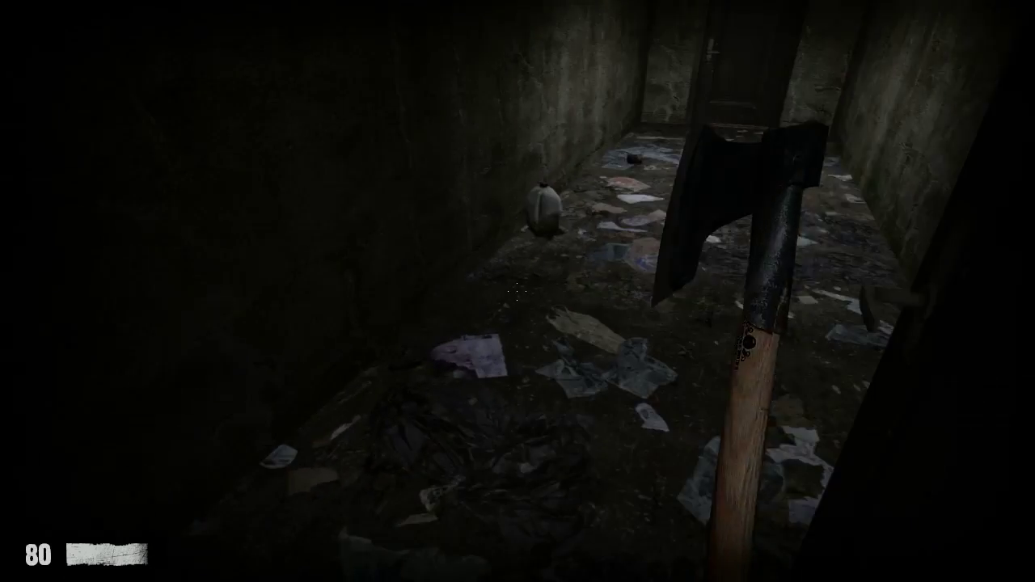
{"action": "key", "text": "w"}
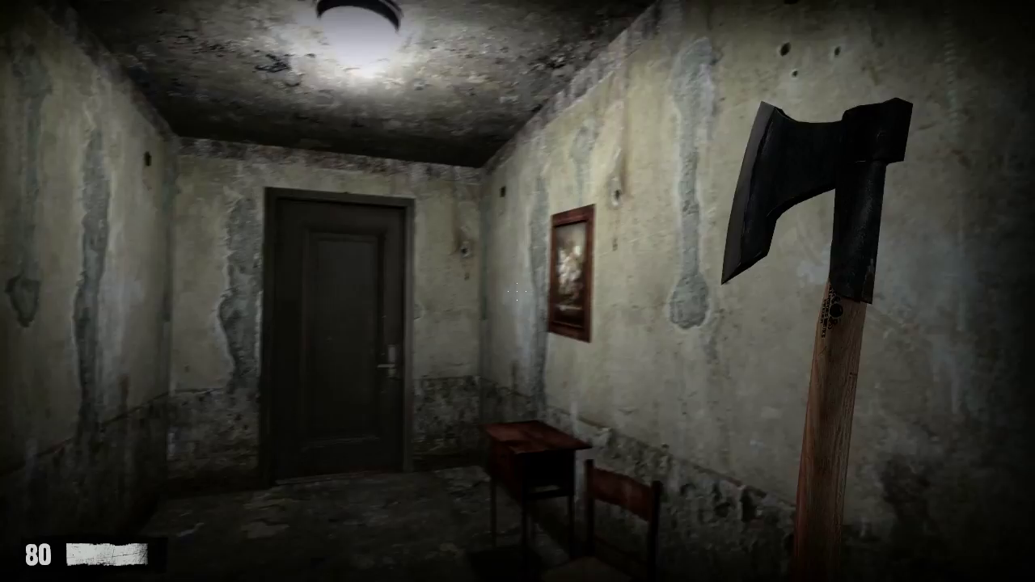